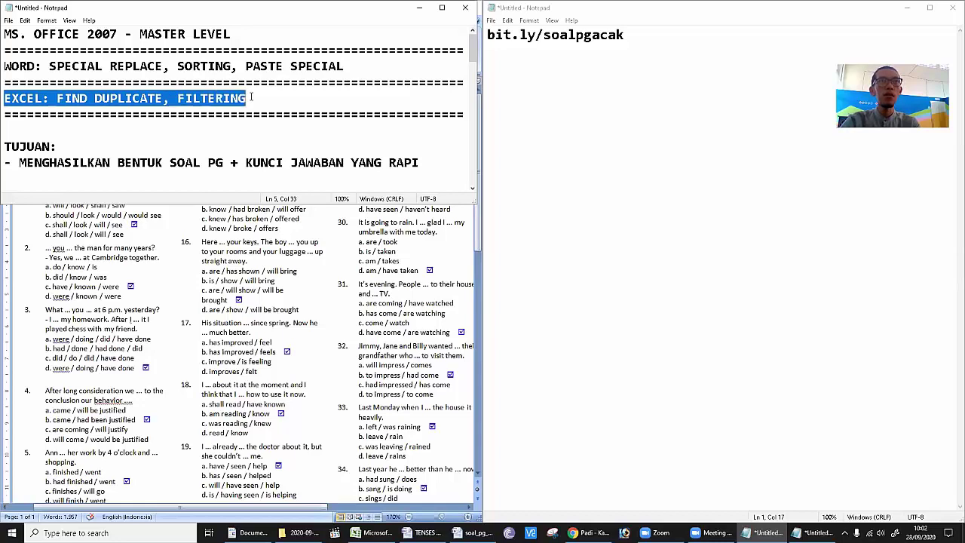
# Highlight the TUJUAN goal in the notes and examine the question layout and marked answers throughout the TENSES MIX document
pyautogui.click(9, 150)
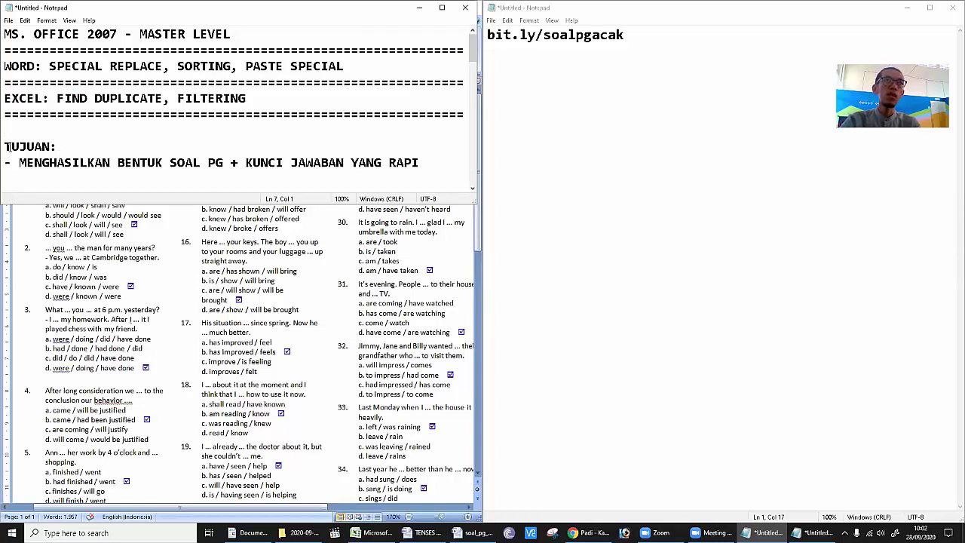
pyautogui.moveTo(12, 146)
pyautogui.mouseDown()
pyautogui.moveTo(148, 162)
pyautogui.moveTo(423, 165)
pyautogui.mouseUp()
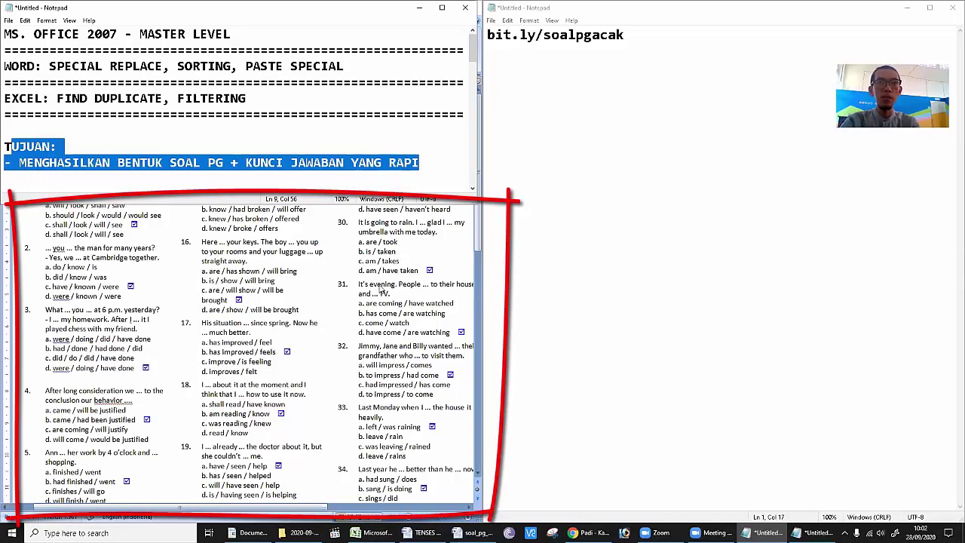
pyautogui.click(162, 260)
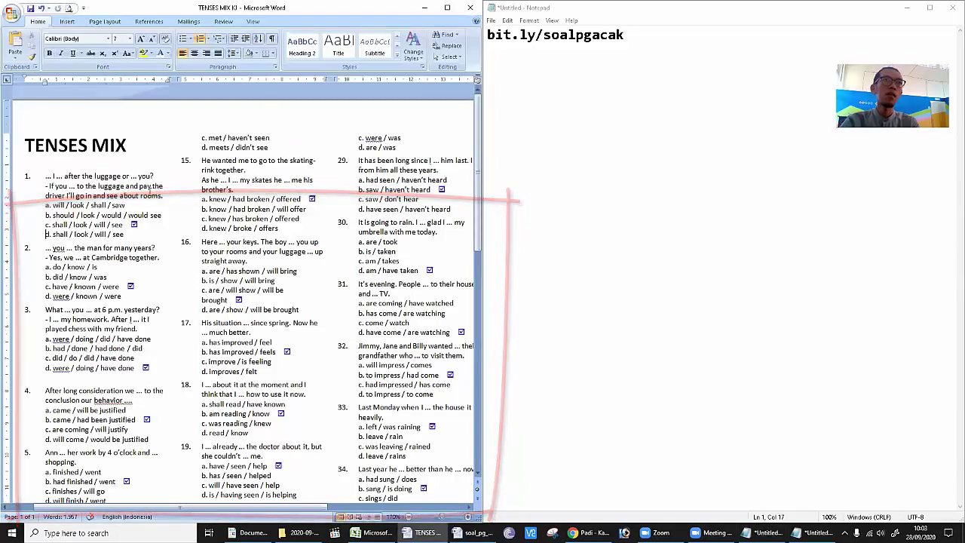
pyautogui.scroll(-10, 314, 277)
pyautogui.scroll(-8, 314, 277)
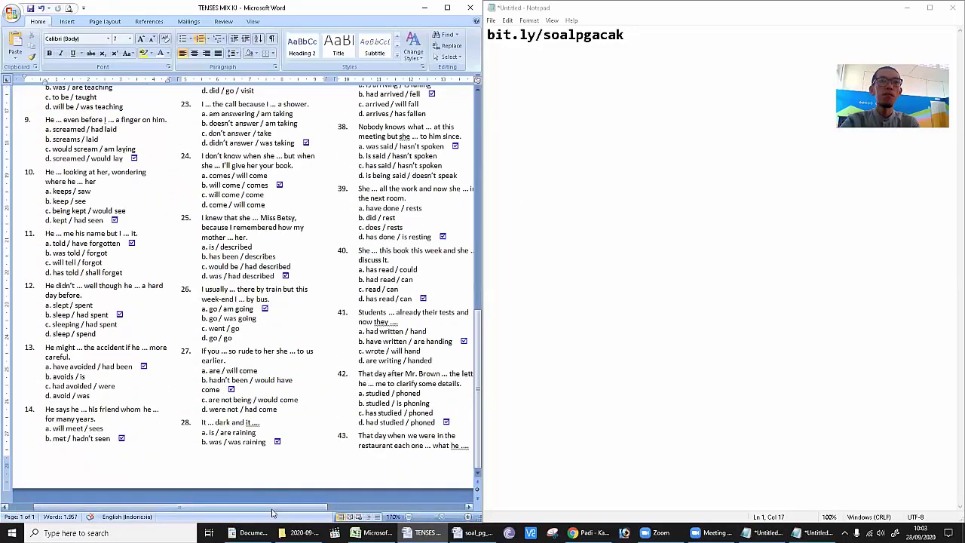
pyautogui.moveTo(274, 506); pyautogui.dragTo(413, 502)
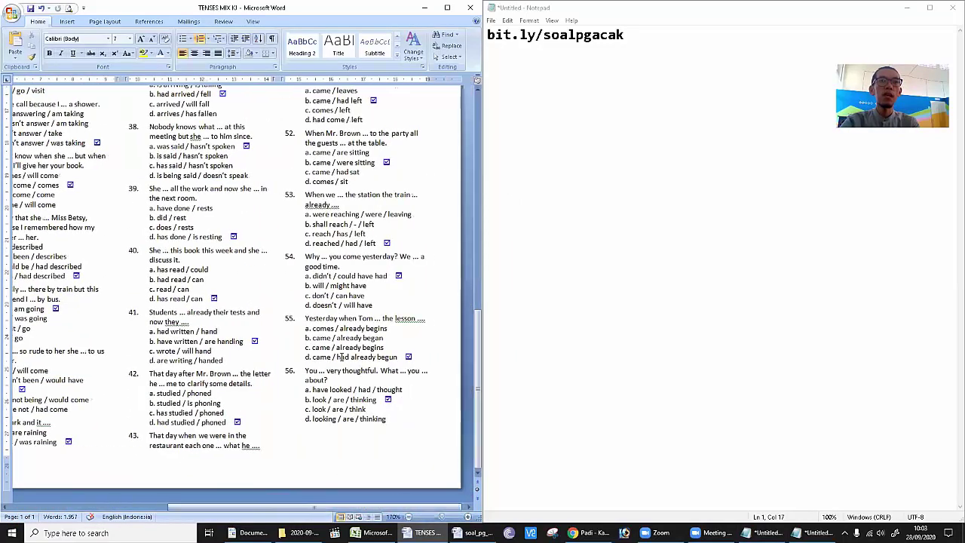
pyautogui.keyDown('ctrl'); pyautogui.scroll(-5, 293, 378); pyautogui.keyUp('ctrl')
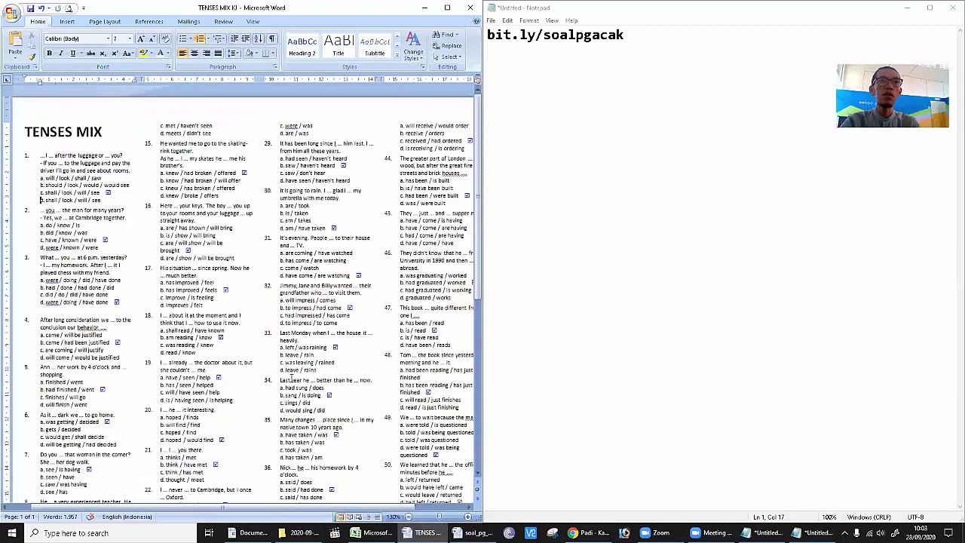
pyautogui.keyDown('ctrl'); pyautogui.scroll(-3, 290, 378); pyautogui.keyUp('ctrl')
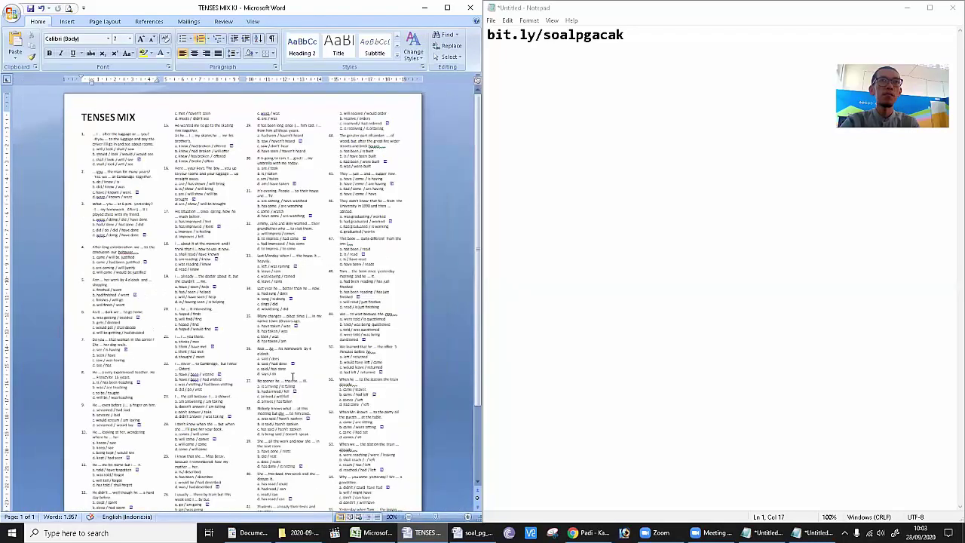
pyautogui.scroll(-3, 293, 378)
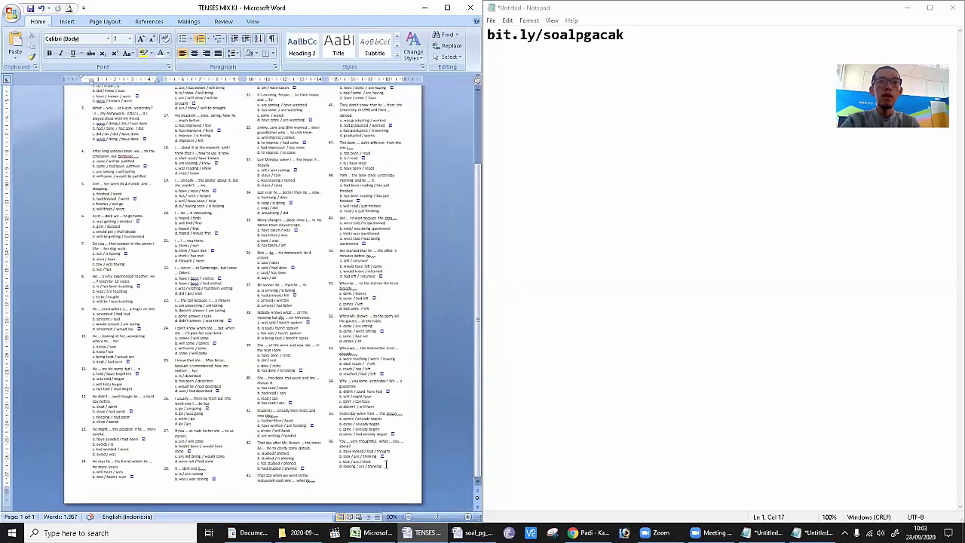
# Switch to the soal_pg_acak document and look through its unformatted questions, answer options and leftover web headings
pyautogui.click(475, 533)
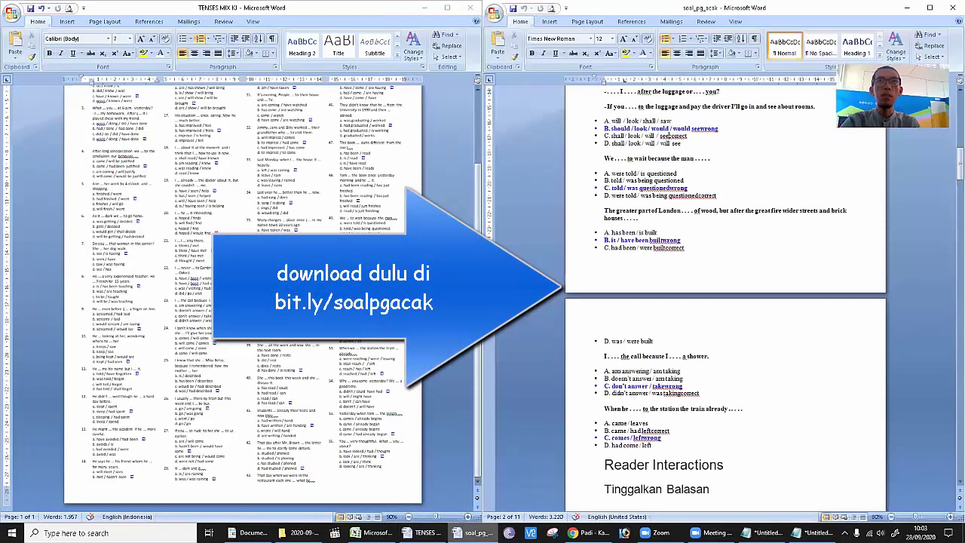
pyautogui.scroll(10, 716, 233)
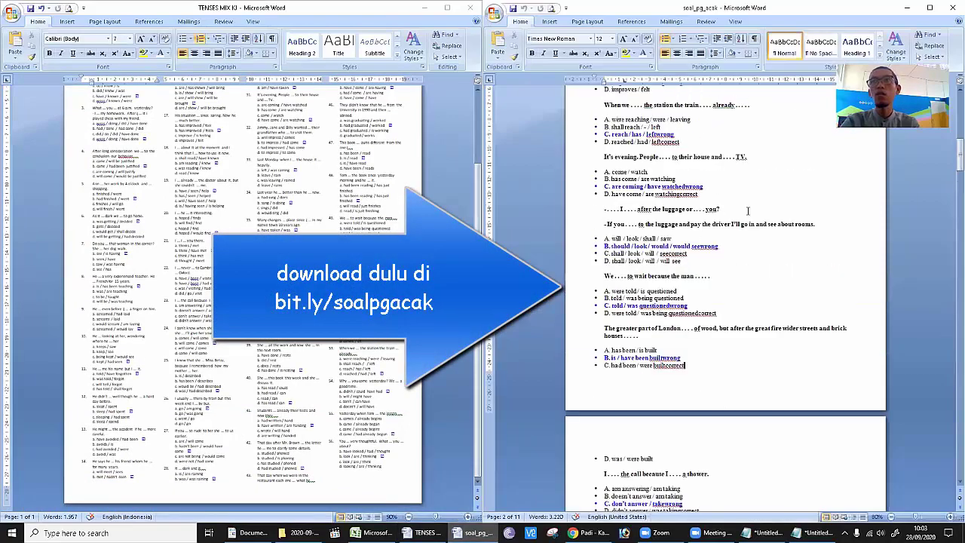
pyautogui.scroll(2, 749, 202)
pyautogui.scroll(-8, 749, 202)
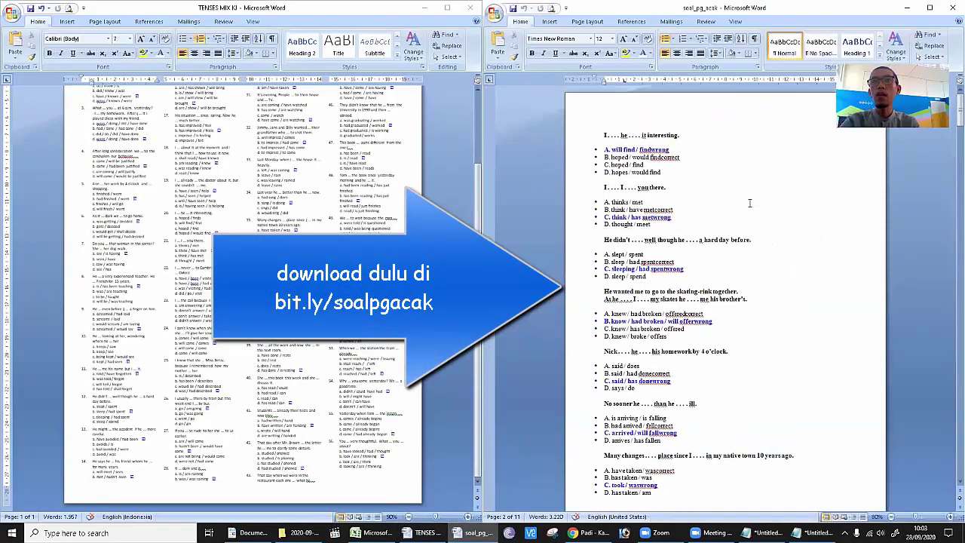
pyautogui.scroll(-15, 750, 202)
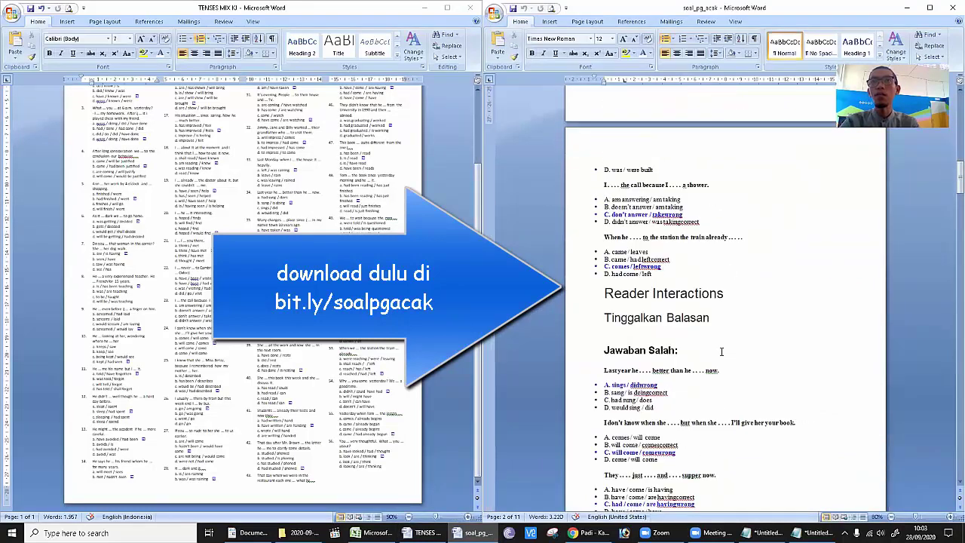
# Return to the notes and highlight point 1 on analysing the text structure, including its line about telling questions from options
pyautogui.hotkey('alt', 'Tab')
pyautogui.scroll(-2, 380, 165)
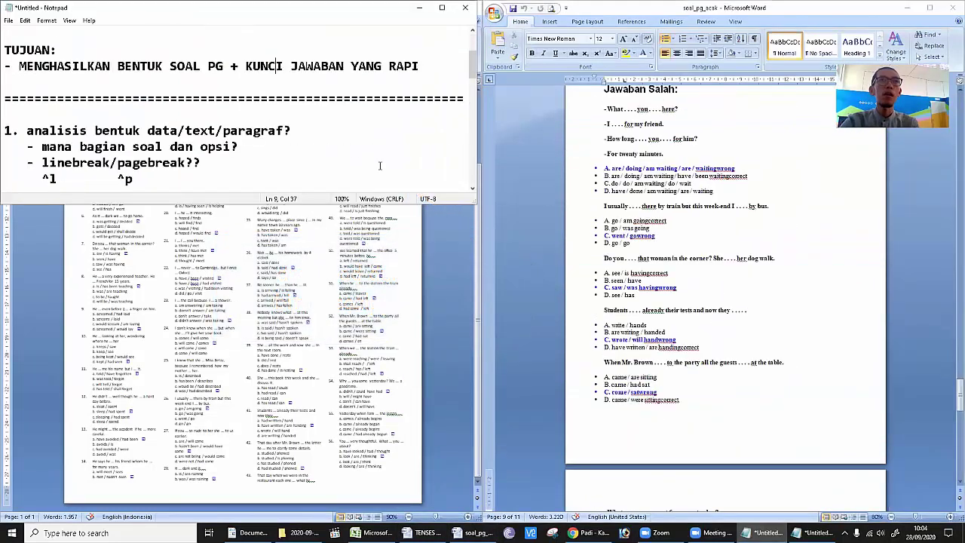
pyautogui.click(473, 189)
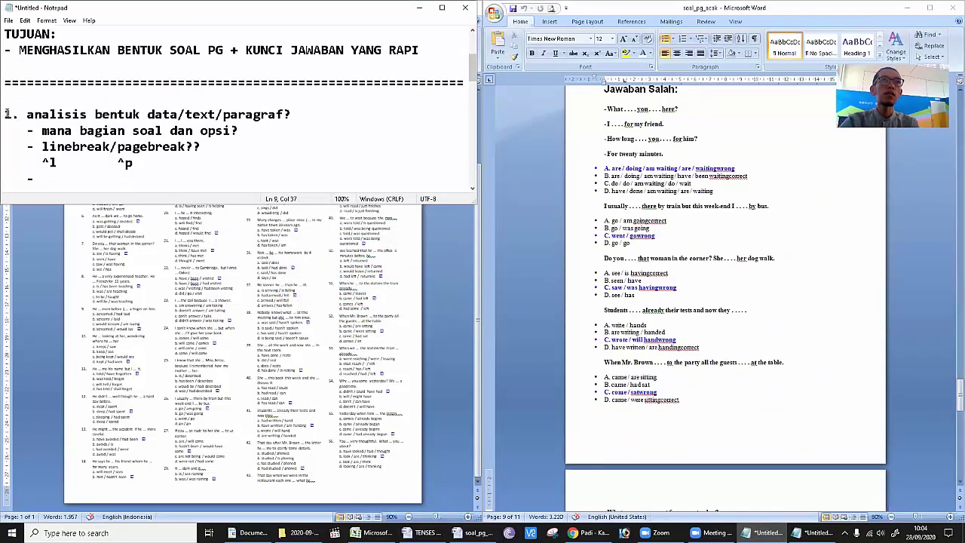
pyautogui.moveTo(6, 114); pyautogui.dragTo(299, 112)
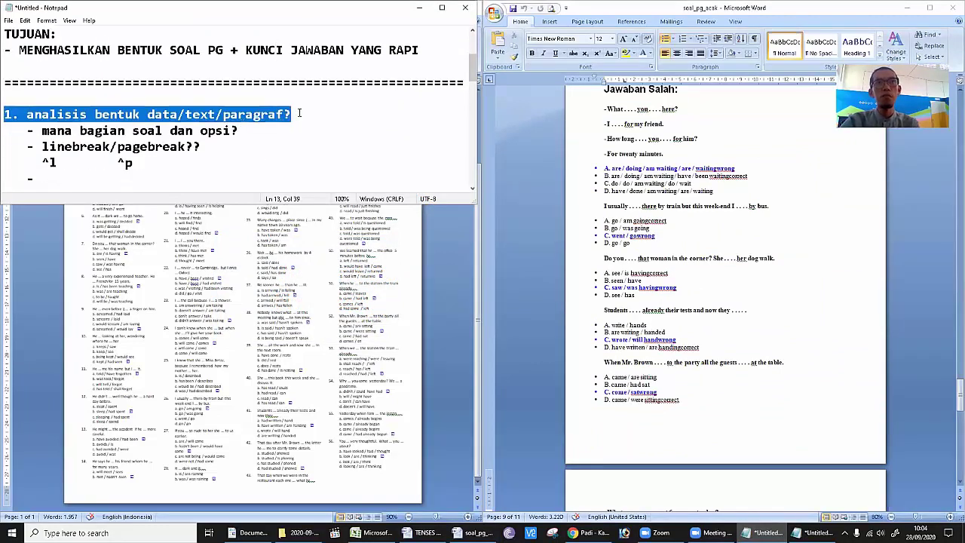
pyautogui.hotkey('shift', 'Down')
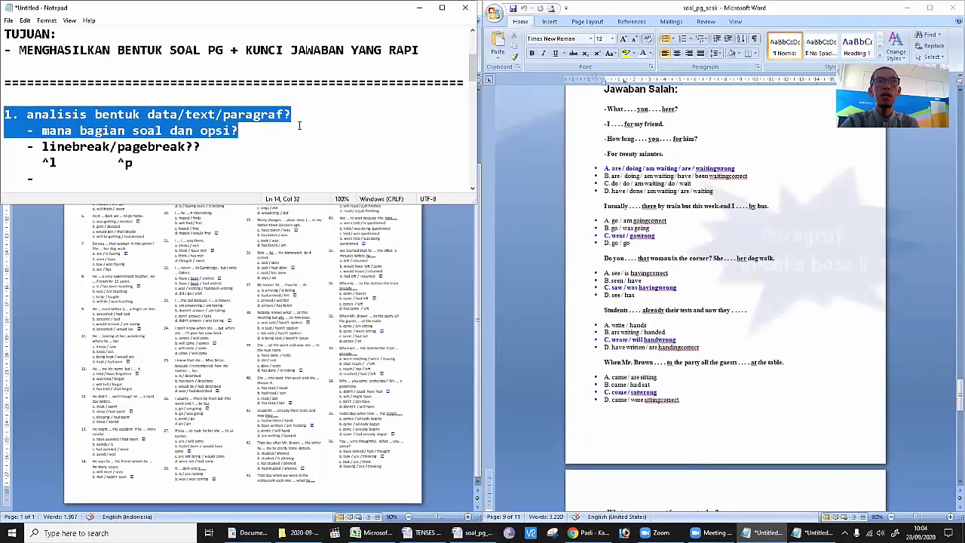
pyautogui.hotkey('shift', 'Down')
pyautogui.hotkey('shift', 'Down')
pyautogui.hotkey('shift', 'Up')
pyautogui.hotkey('shift', 'Up')
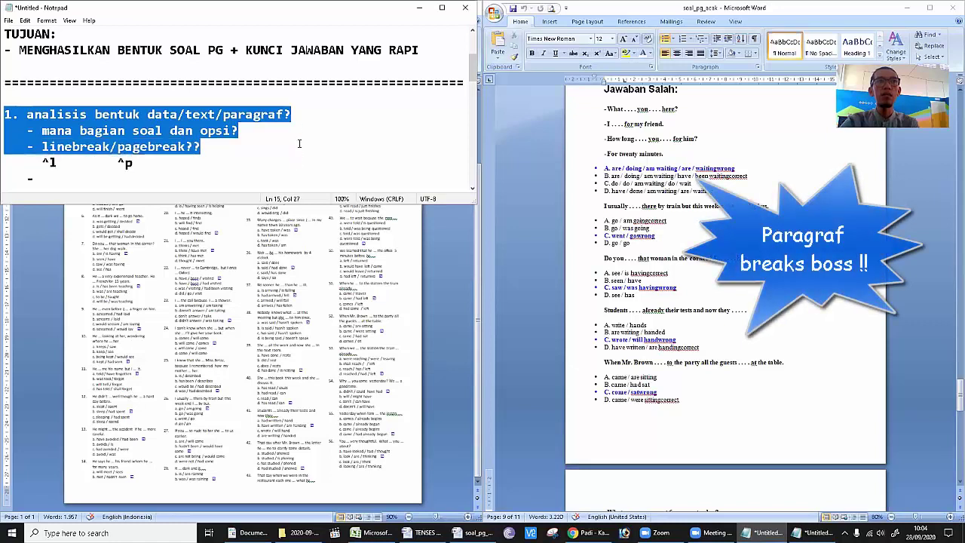
pyautogui.click(285, 128)
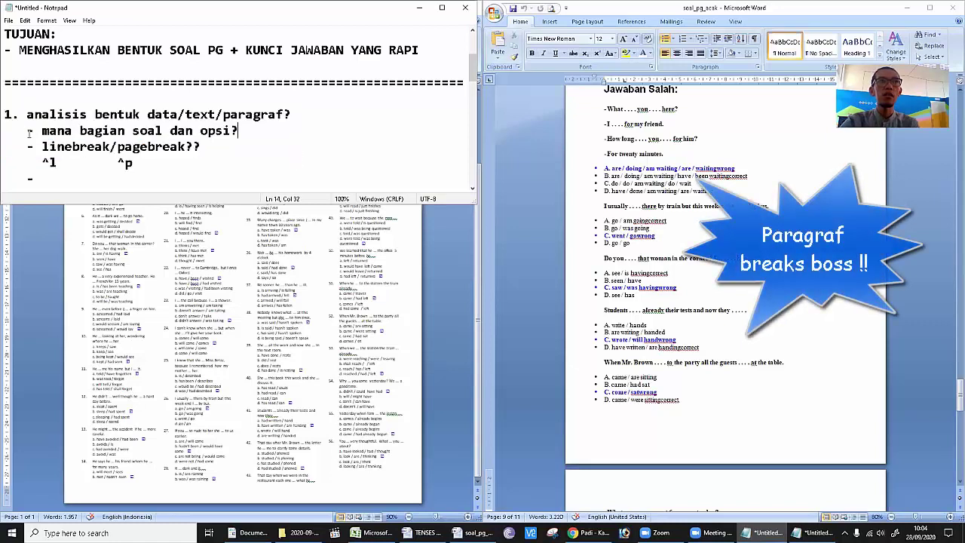
pyautogui.moveTo(28, 132); pyautogui.dragTo(238, 131)
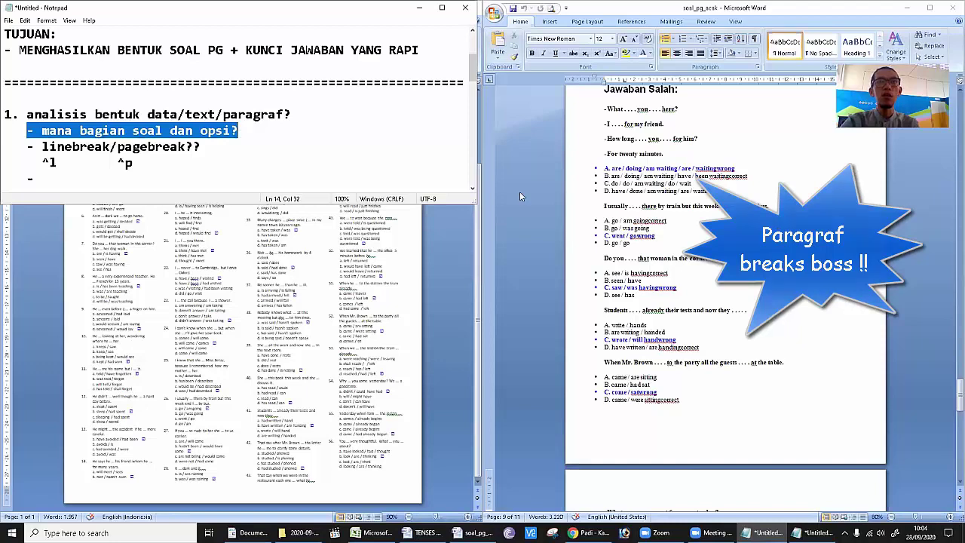
# Examine how questions and their A–D options are structured in soal_pg_acak, highlighting option blocks and the two-line luggage question
pyautogui.scroll(3, 700, 155)
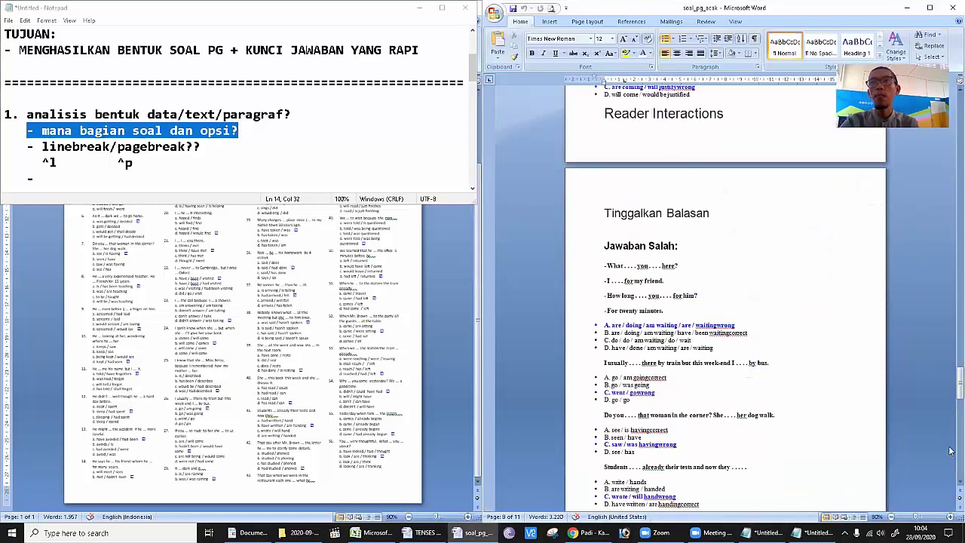
pyautogui.moveTo(959, 382); pyautogui.dragTo(959, 389)
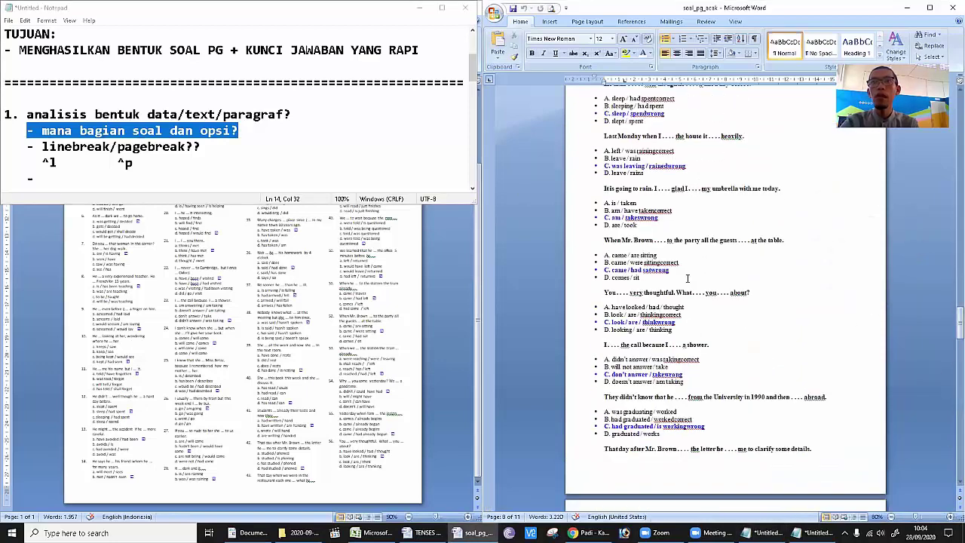
pyautogui.click(576, 245)
pyautogui.moveTo(578, 257); pyautogui.dragTo(581, 282)
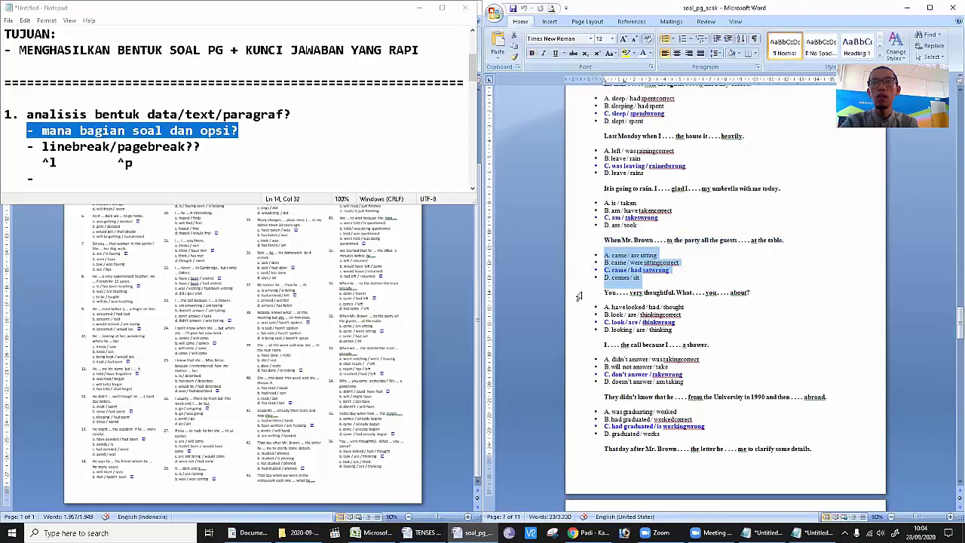
pyautogui.click(579, 292)
pyautogui.moveTo(575, 307); pyautogui.dragTo(578, 336)
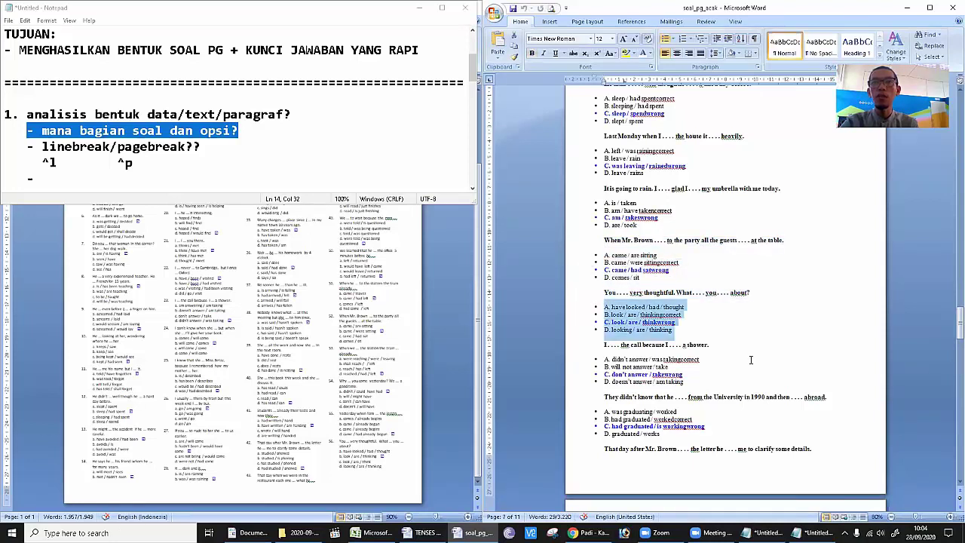
pyautogui.moveTo(952, 334); pyautogui.dragTo(950, 230)
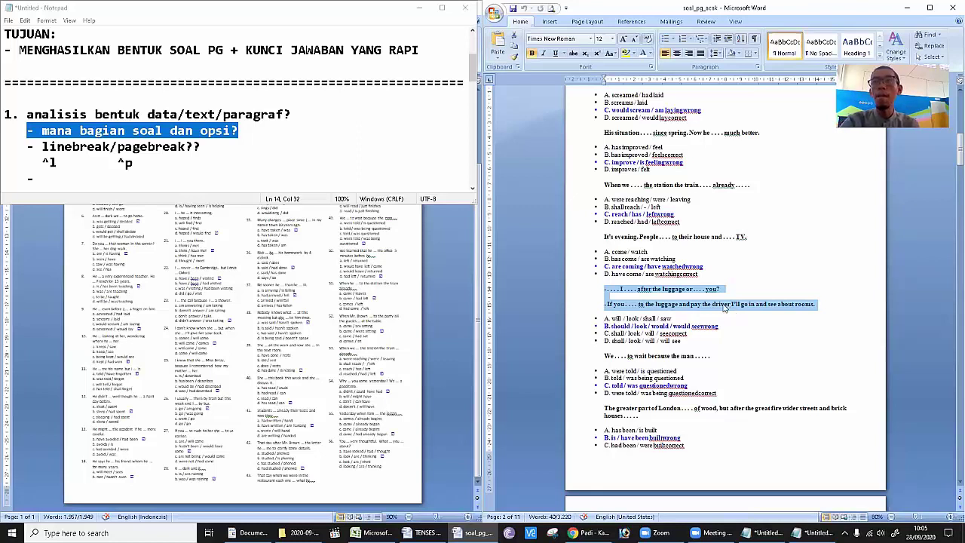
# Highlight point 2, "Ubah linebreak --> code linebreak", in the notes
pyautogui.click(211, 164)
pyautogui.click(472, 189)
pyautogui.click(472, 189)
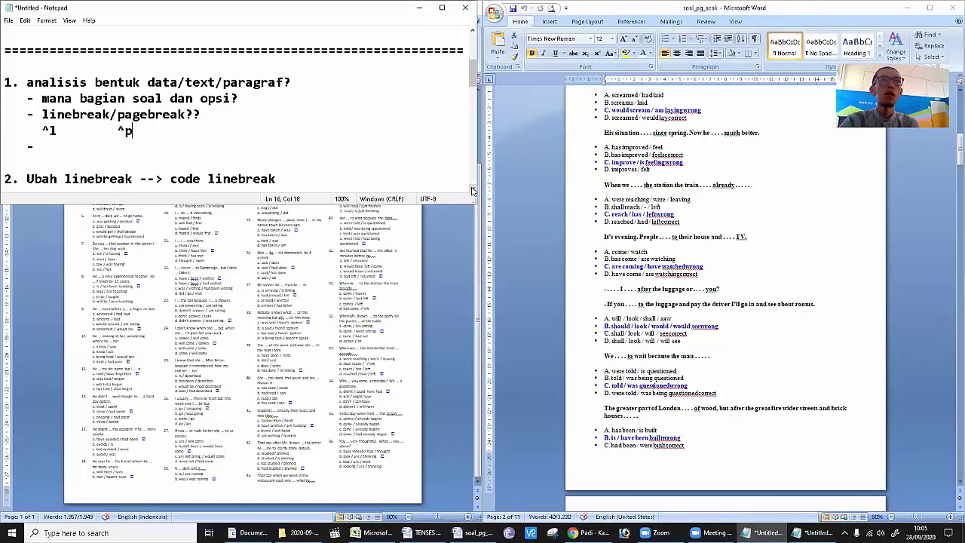
pyautogui.doubleClick(90, 178)
pyautogui.click(115, 178)
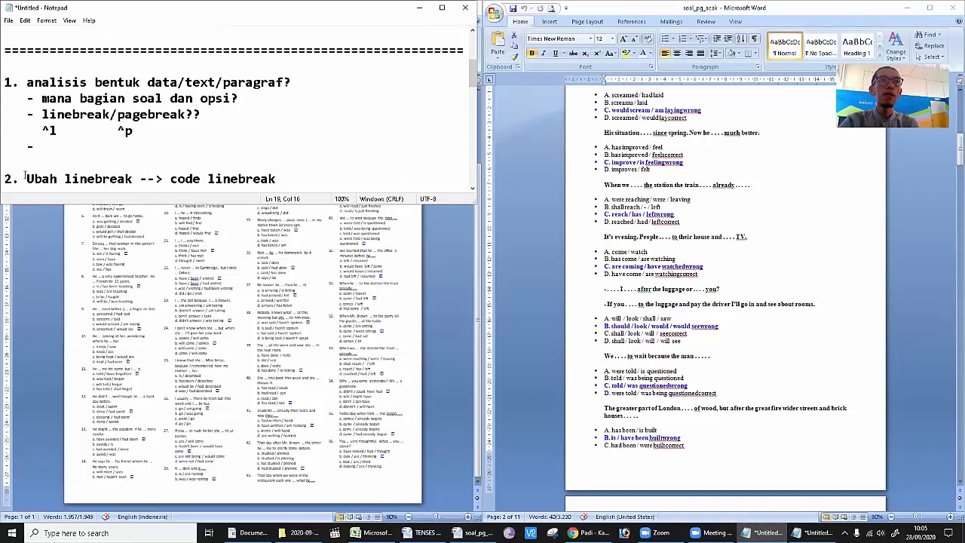
pyautogui.moveTo(26, 178); pyautogui.dragTo(284, 175)
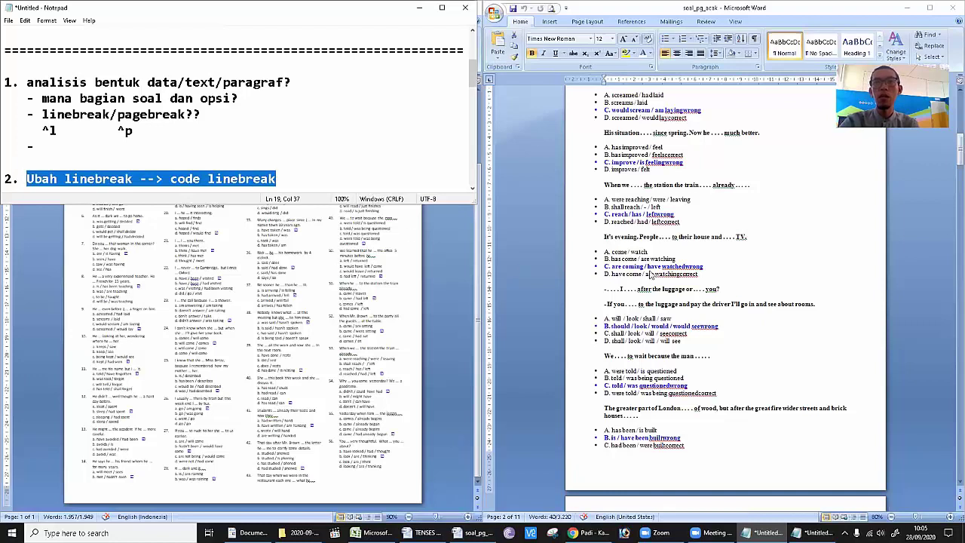
# Search soal_pg_acak for manual line breaks using the code ^l, starting around the luggage question
pyautogui.click(720, 258)
pyautogui.click(719, 267)
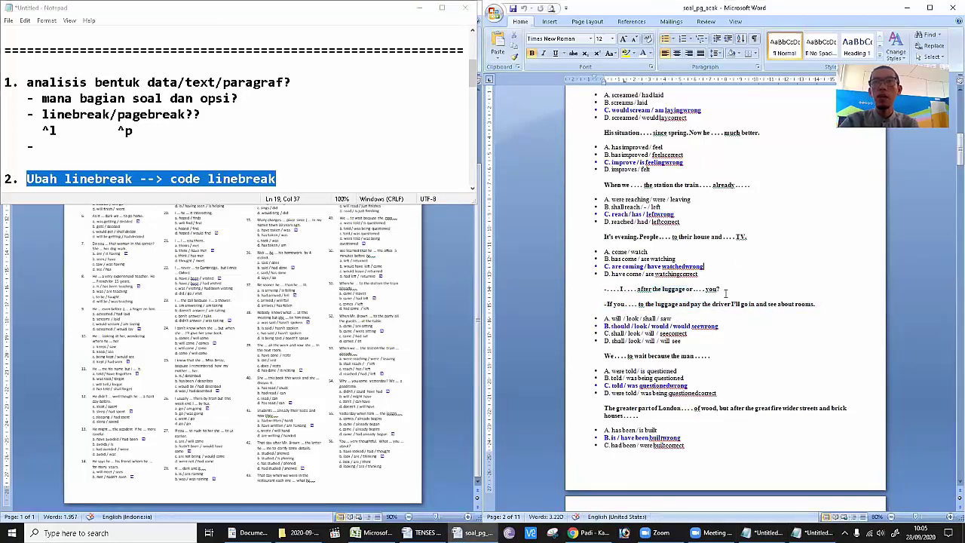
pyautogui.moveTo(697, 289)
pyautogui.mouseDown()
pyautogui.moveTo(719, 302)
pyautogui.moveTo(691, 298)
pyautogui.mouseUp()
pyautogui.click(690, 295)
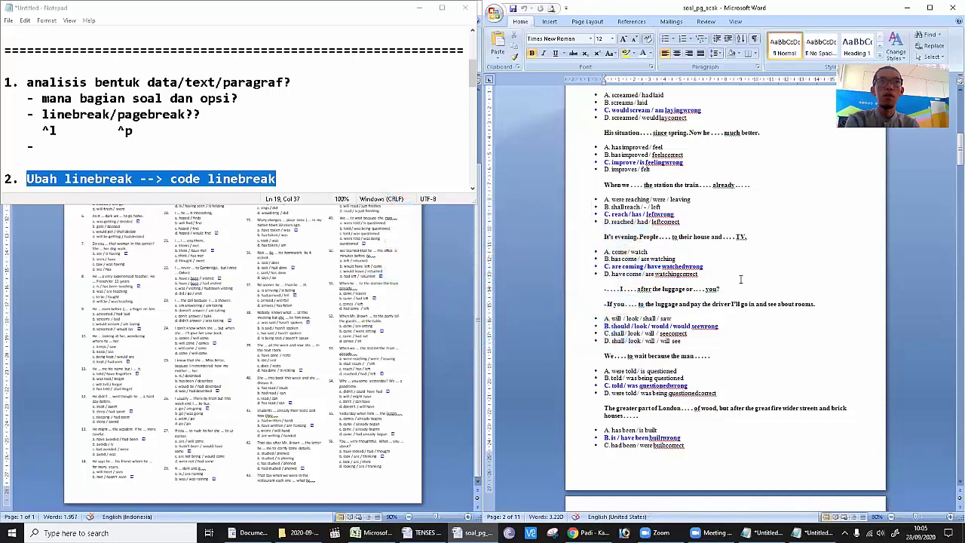
pyautogui.hotkey('ctrl', 'h')
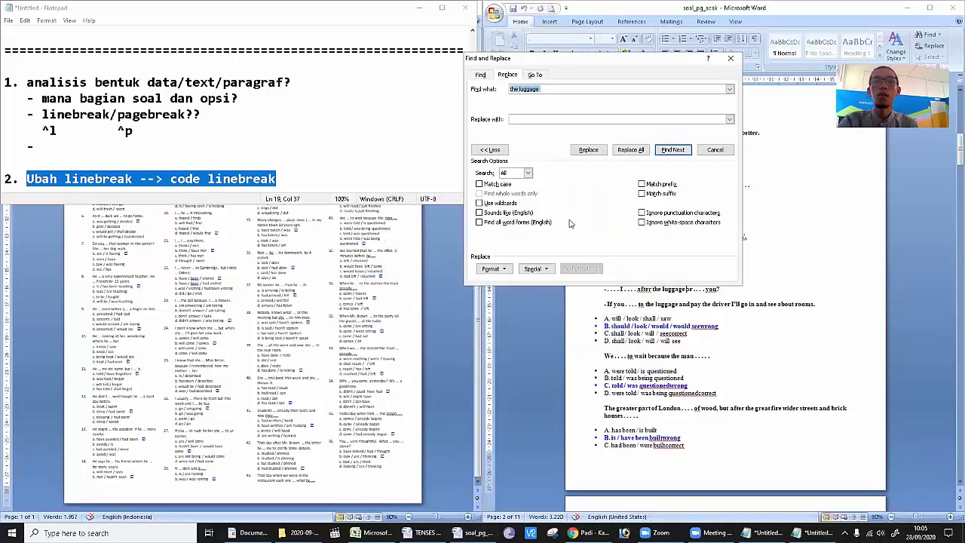
pyautogui.write('^l')
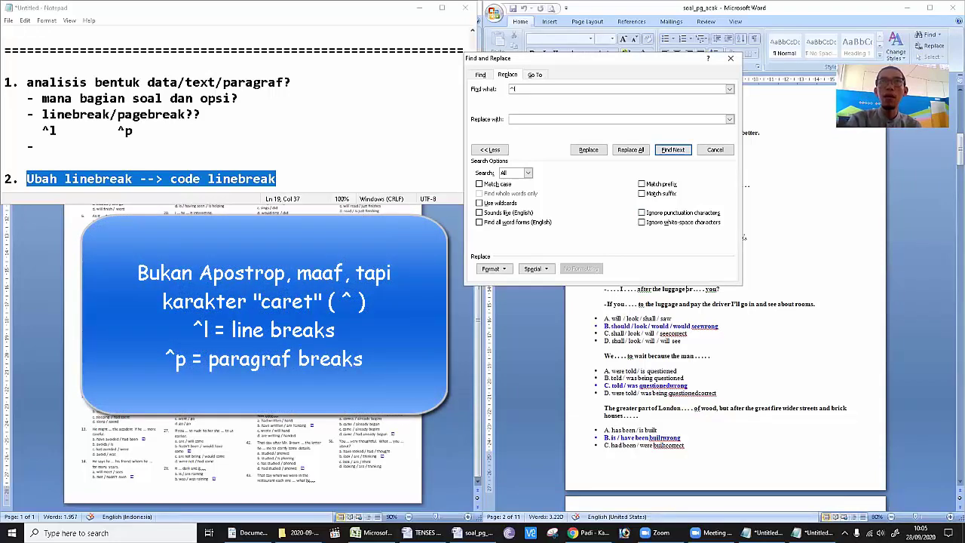
pyautogui.click(675, 152)
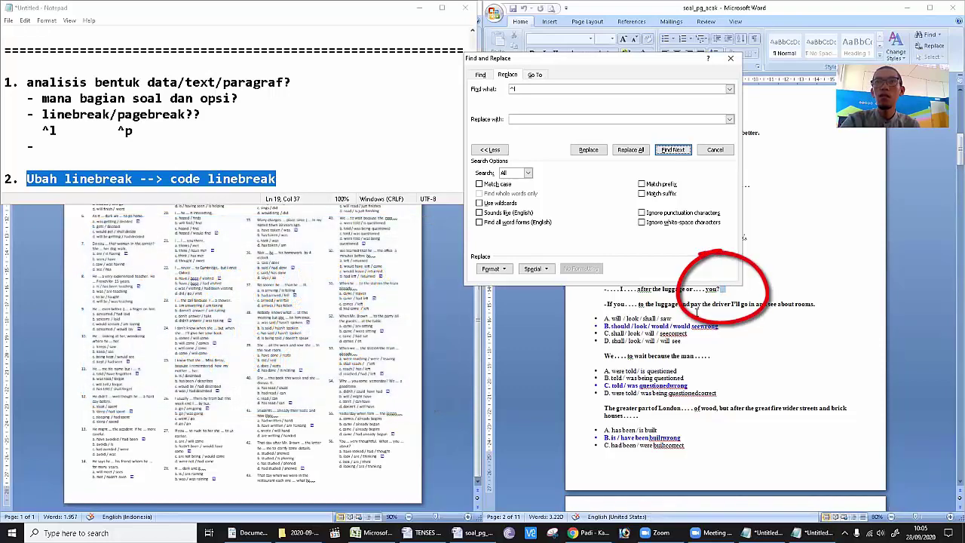
pyautogui.click(673, 149)
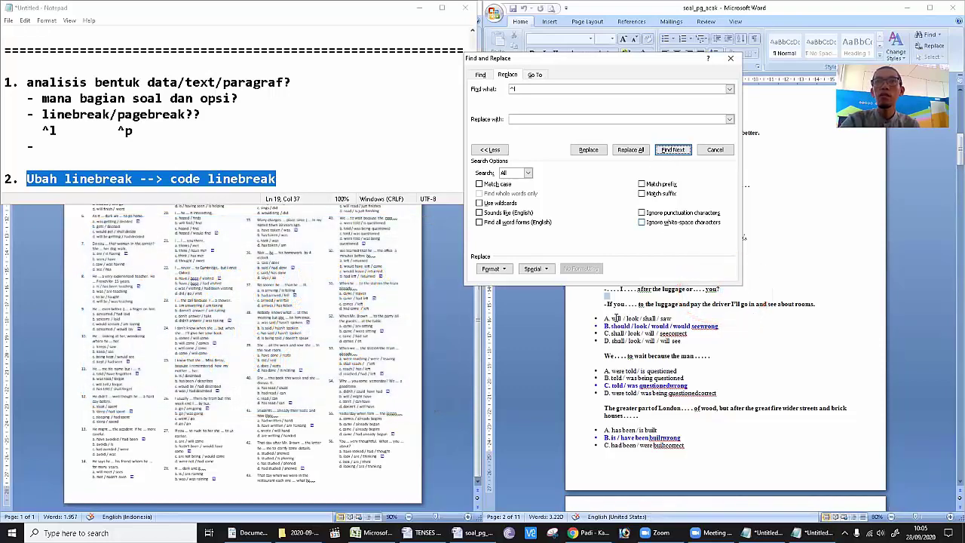
pyautogui.click(672, 149)
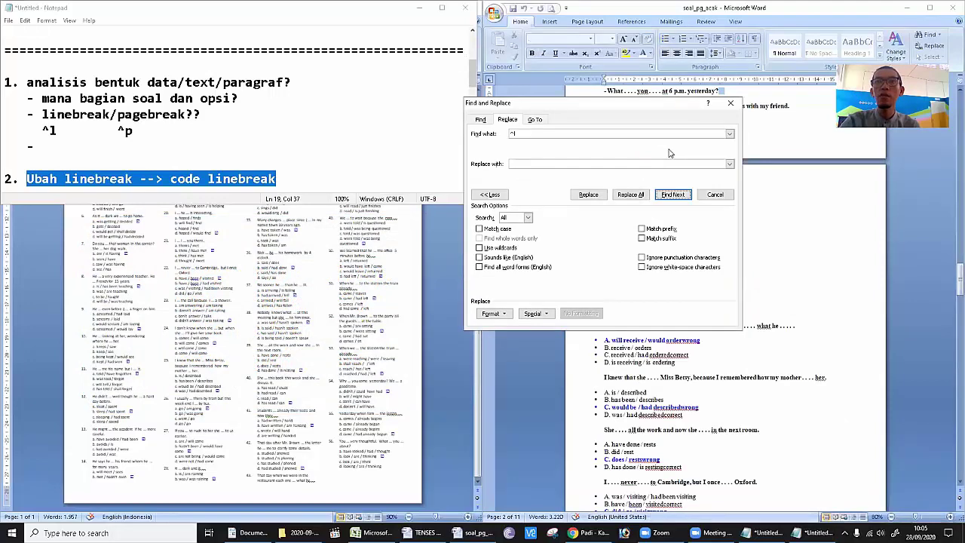
# Continue through the remaining ^l matches to the "What . . . . you . . . . here?" question, keeping the search dialog clear of the text
pyautogui.moveTo(688, 106); pyautogui.dragTo(706, 158)
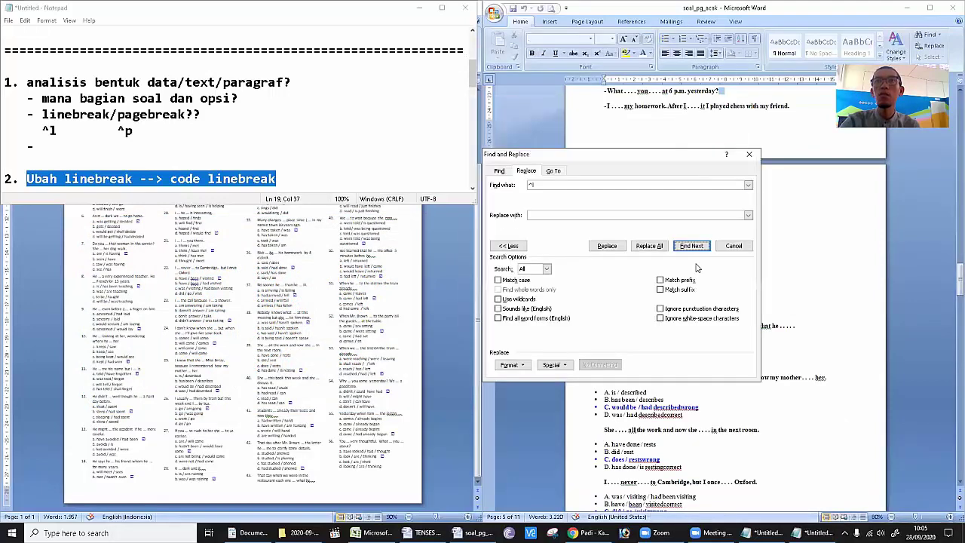
pyautogui.click(693, 248)
pyautogui.click(693, 248)
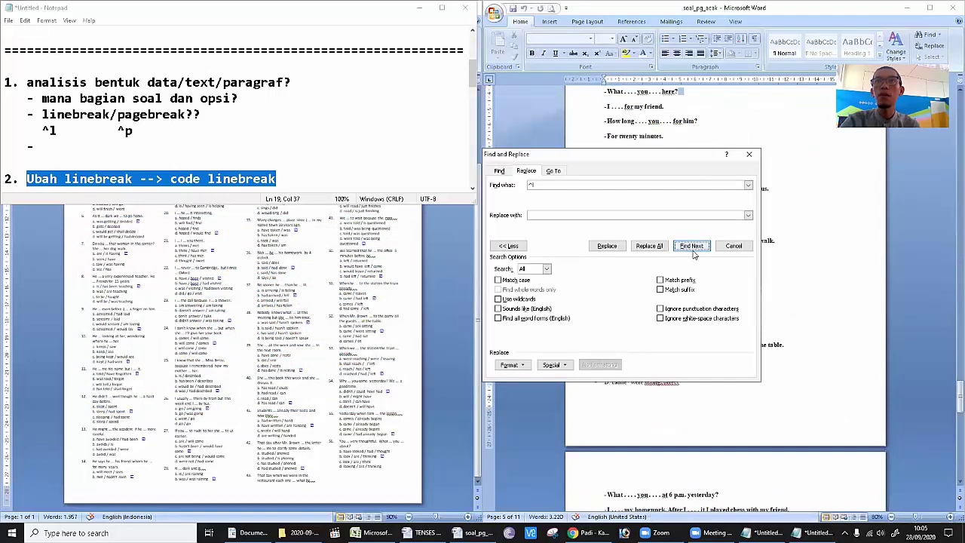
pyautogui.click(694, 256)
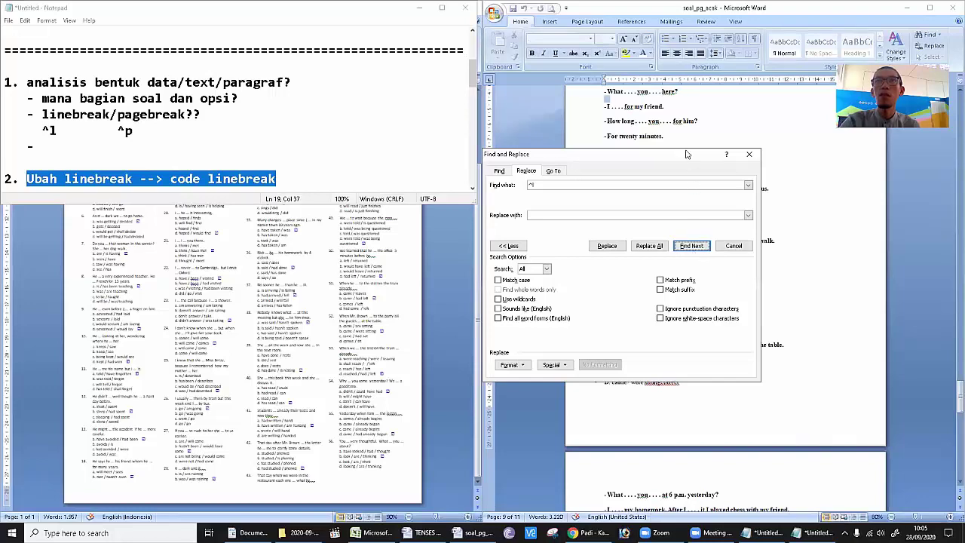
pyautogui.moveTo(687, 155); pyautogui.dragTo(733, 318)
pyautogui.scroll(2, 636, 129)
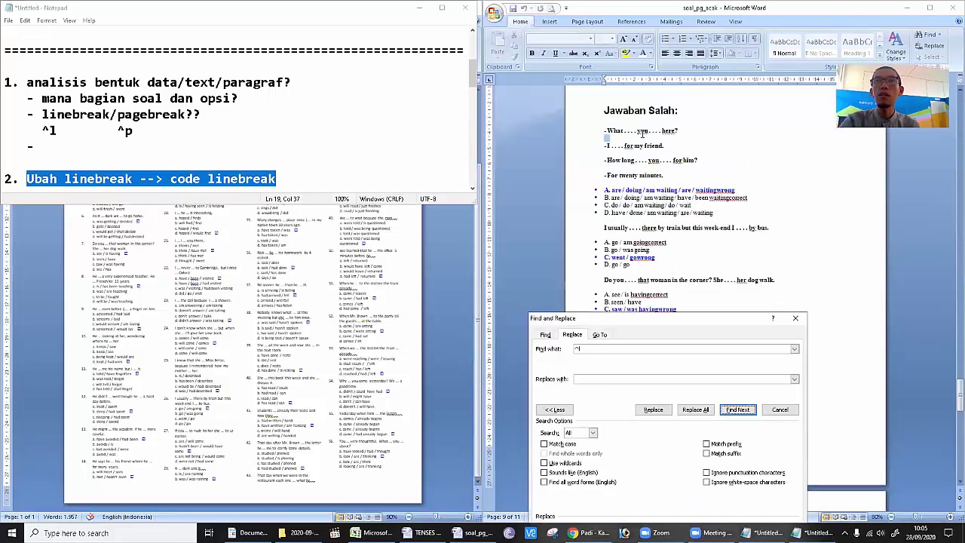
# Highlight the four-line dialogue question under "Jawaban Salah:" and its A–D option block to compare their structure
pyautogui.click(578, 156)
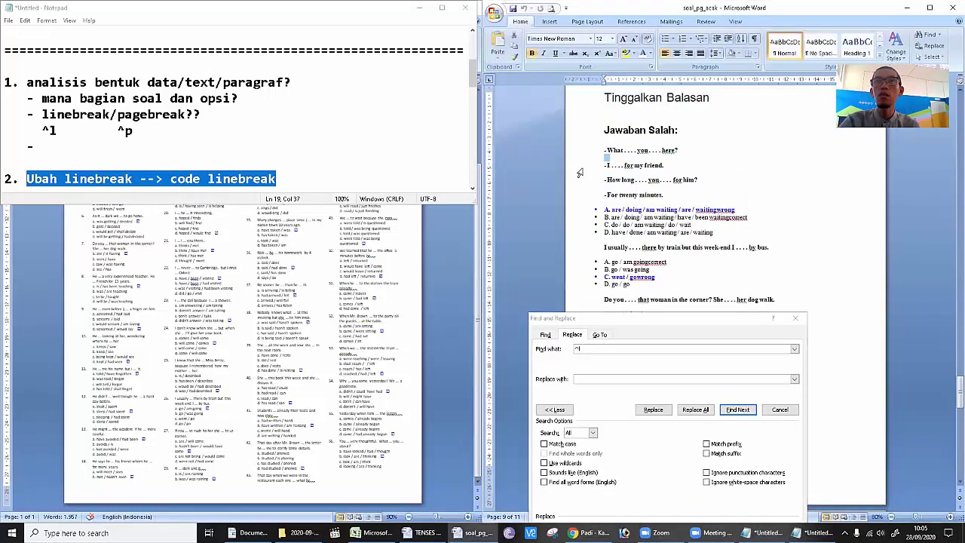
pyautogui.moveTo(577, 151); pyautogui.dragTo(575, 202)
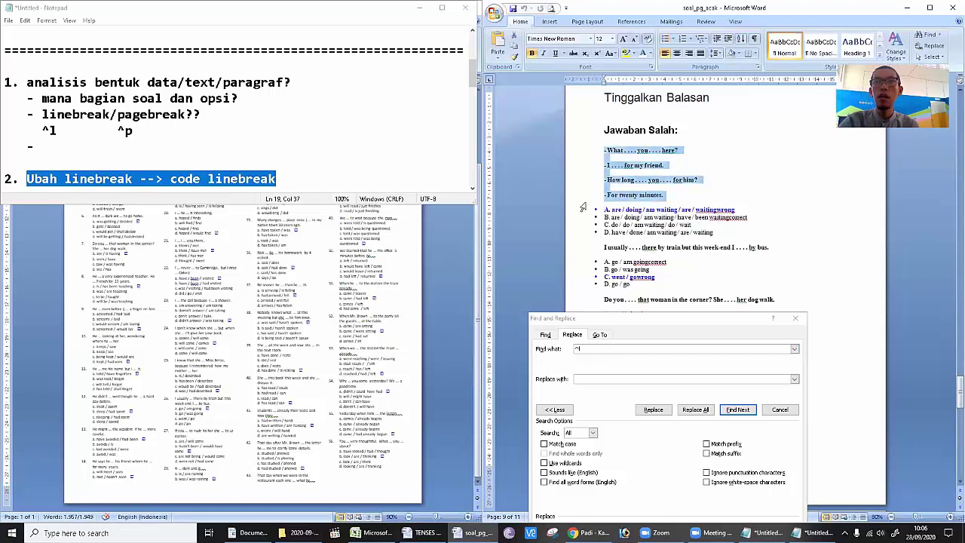
pyautogui.moveTo(579, 210); pyautogui.dragTo(579, 234)
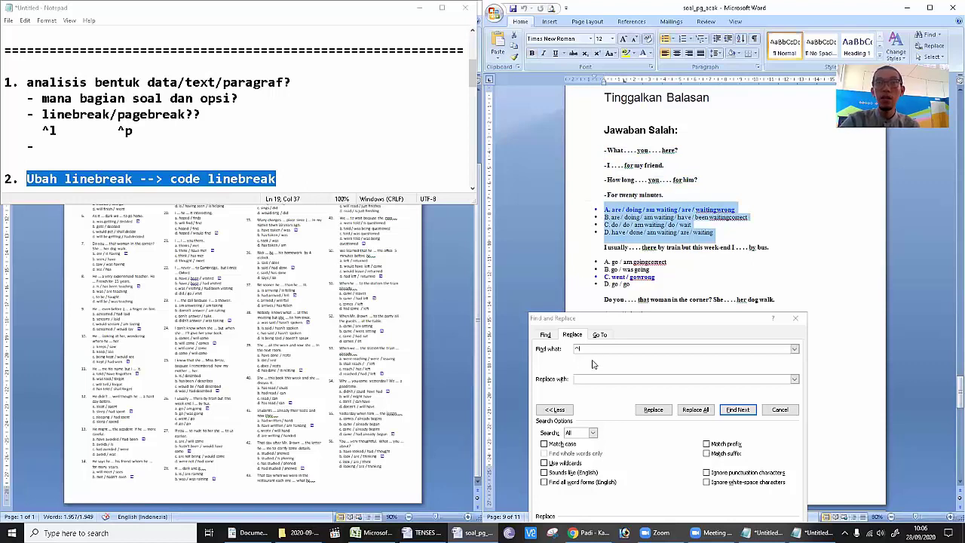
# Search for paragraph breaks with the code ^p, going through the ends of the dialogue question, its options and the following question
pyautogui.click(607, 349)
pyautogui.write('^l')
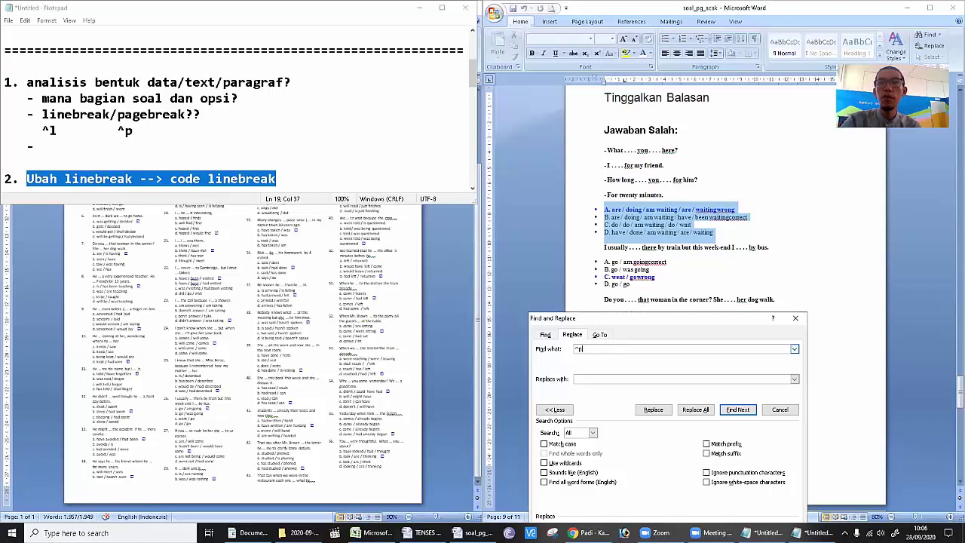
pyautogui.click(698, 160)
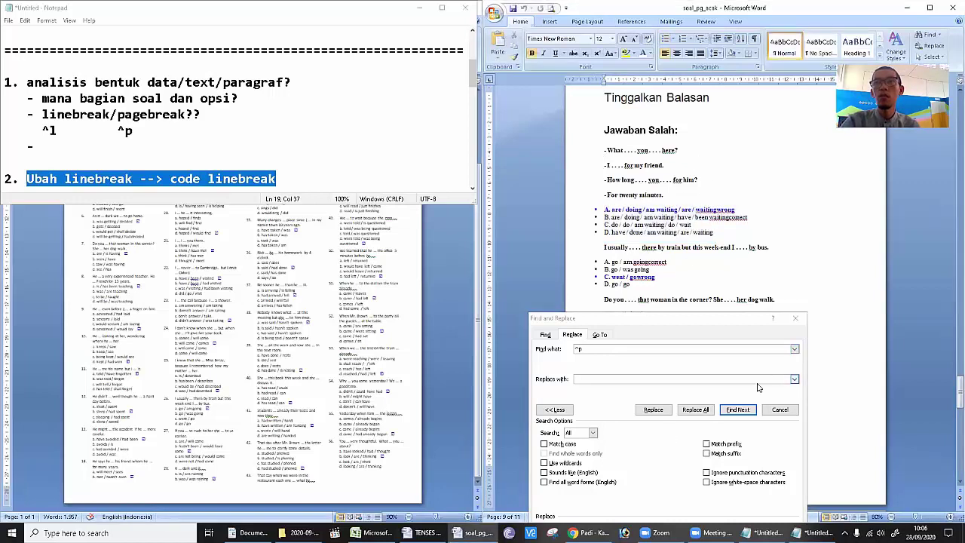
pyautogui.click(739, 411)
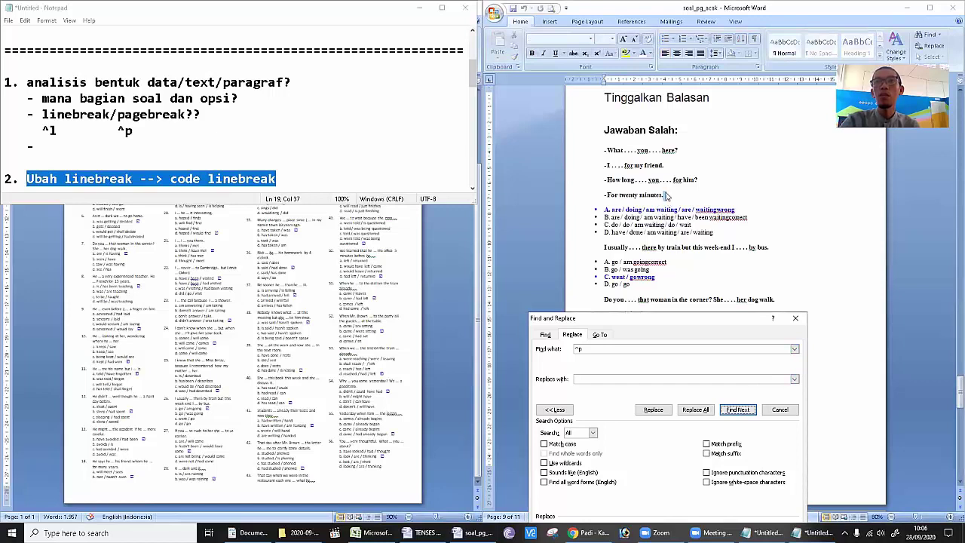
pyautogui.moveTo(667, 197); pyautogui.dragTo(619, 234)
pyautogui.click(658, 233)
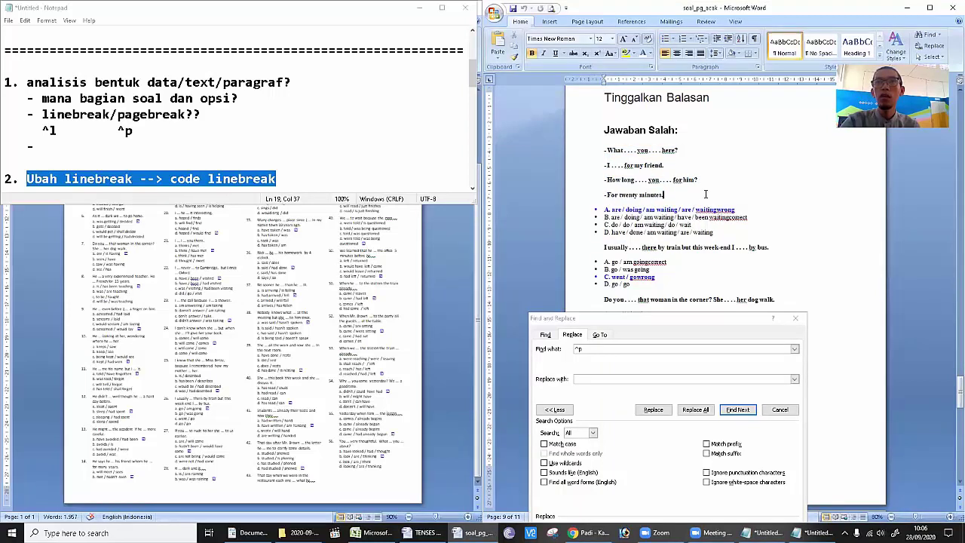
pyautogui.click(737, 410)
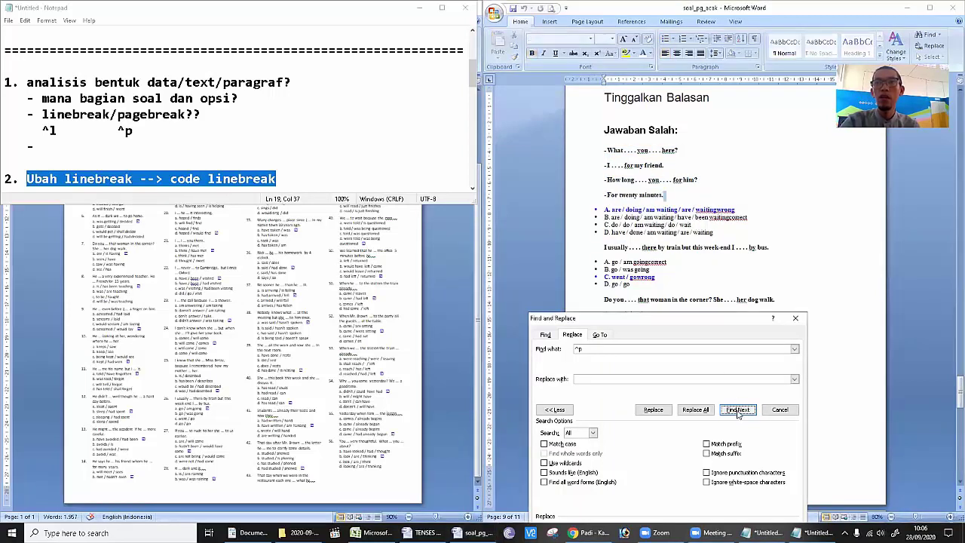
pyautogui.click(737, 410)
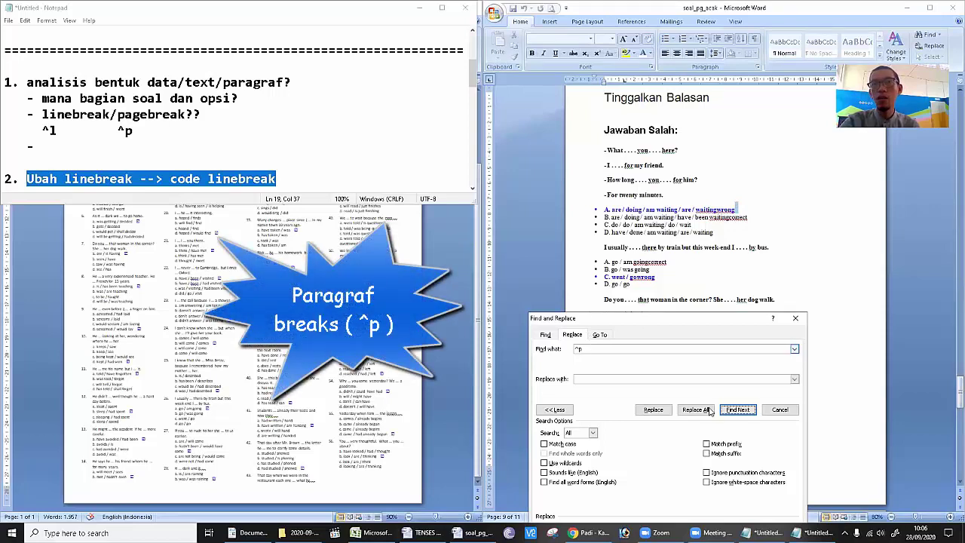
pyautogui.click(737, 410)
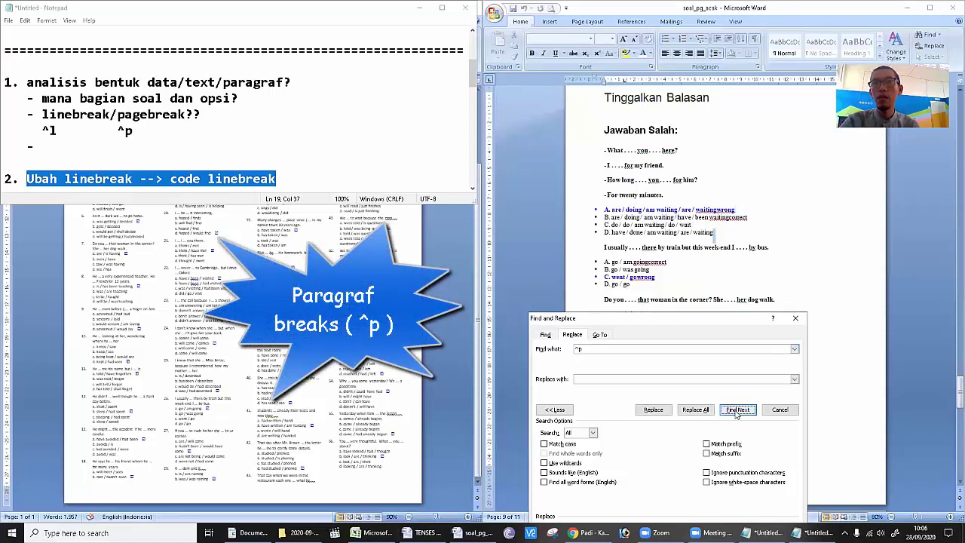
pyautogui.click(736, 411)
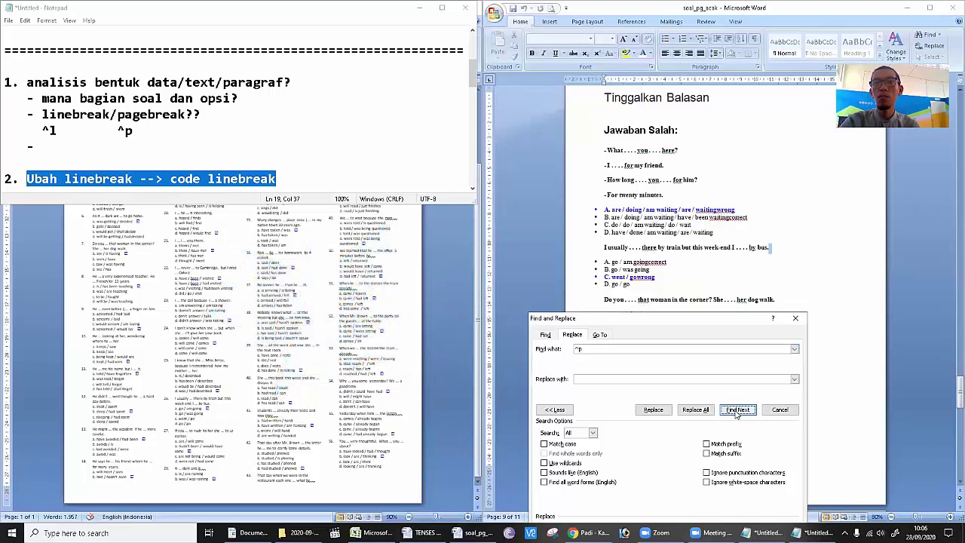
# Change "pagebreak" to "pgfbreak" in the notes' line about break types under point 1
pyautogui.click(273, 103)
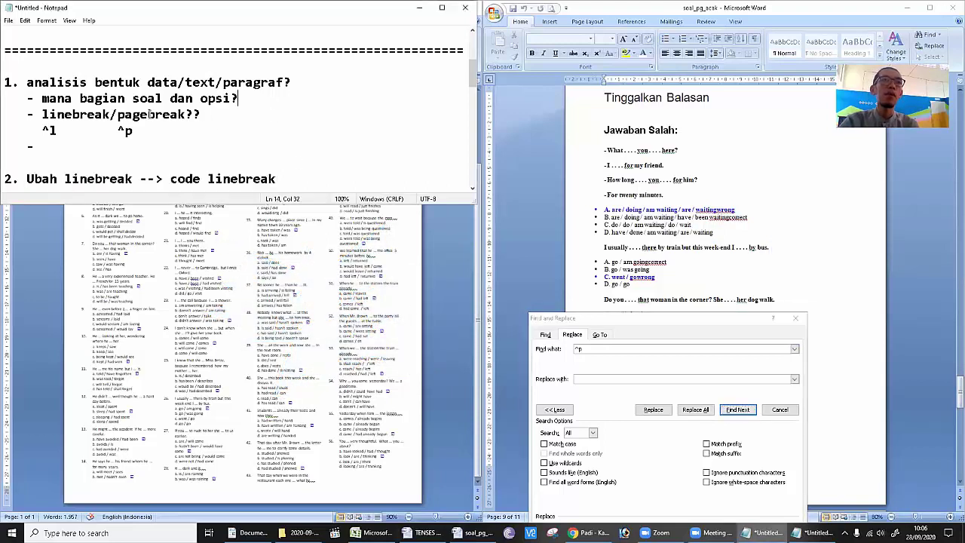
pyautogui.click(149, 114)
pyautogui.press('BackSpace')
pyautogui.press('BackSpace')
pyautogui.press('BackSpace')
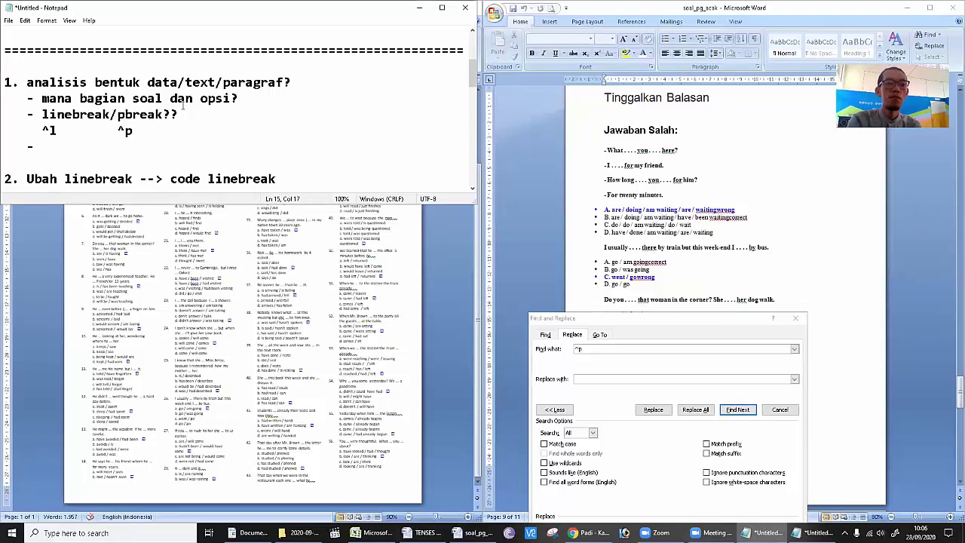
pyautogui.write('gf')
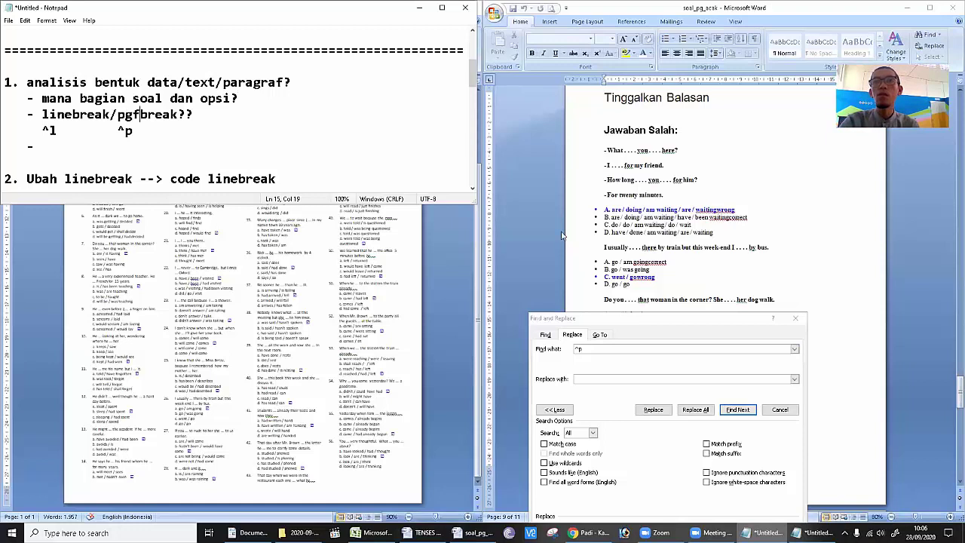
# Examine the four-line question against its separate option paragraphs in soal_pg_acak, highlighting the dialogue and individual options
pyautogui.click(715, 225)
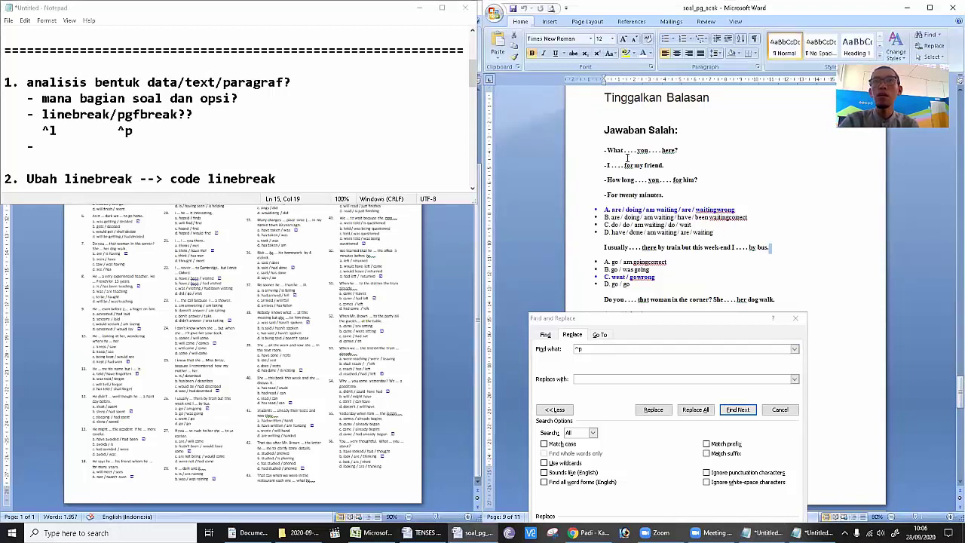
pyautogui.moveTo(615, 150); pyautogui.dragTo(607, 197)
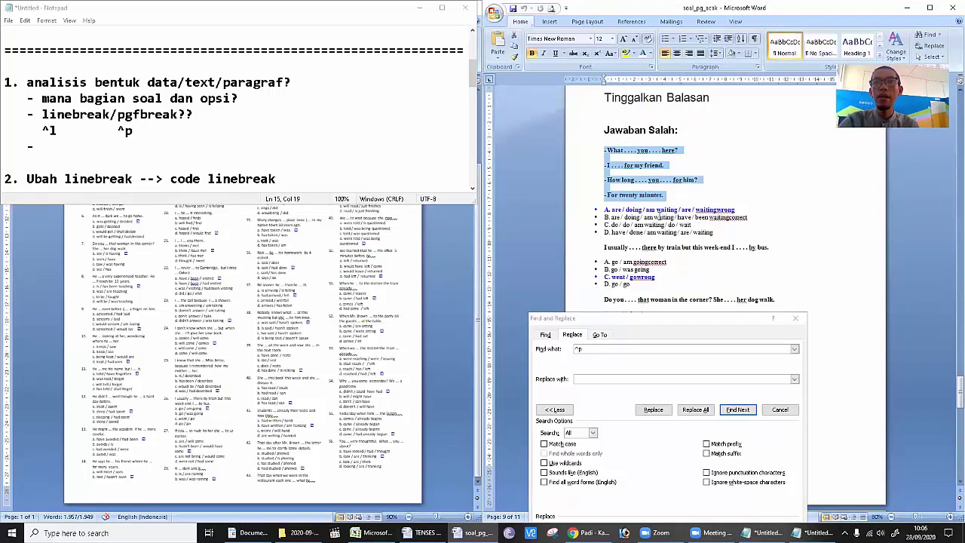
pyautogui.click(651, 211)
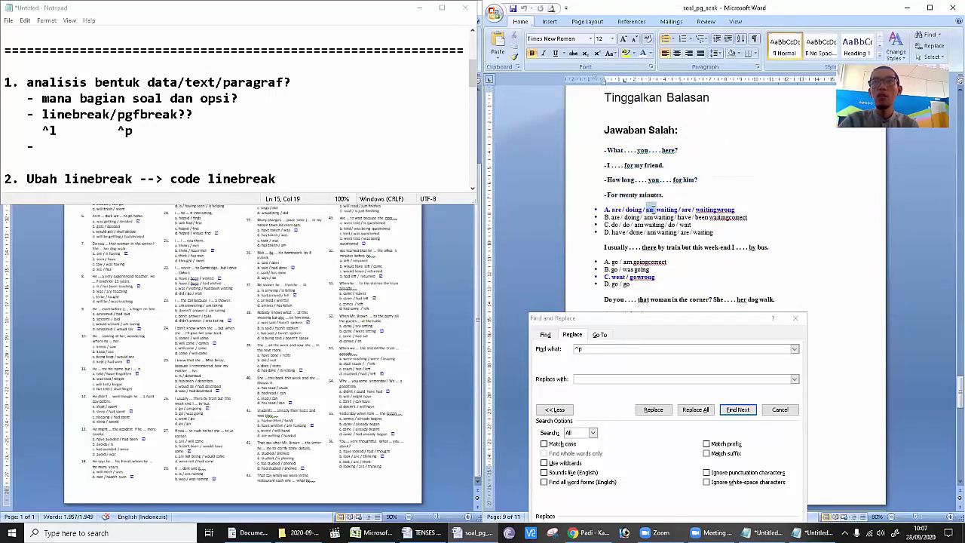
pyautogui.tripleClick(650, 211)
pyautogui.tripleClick(654, 218)
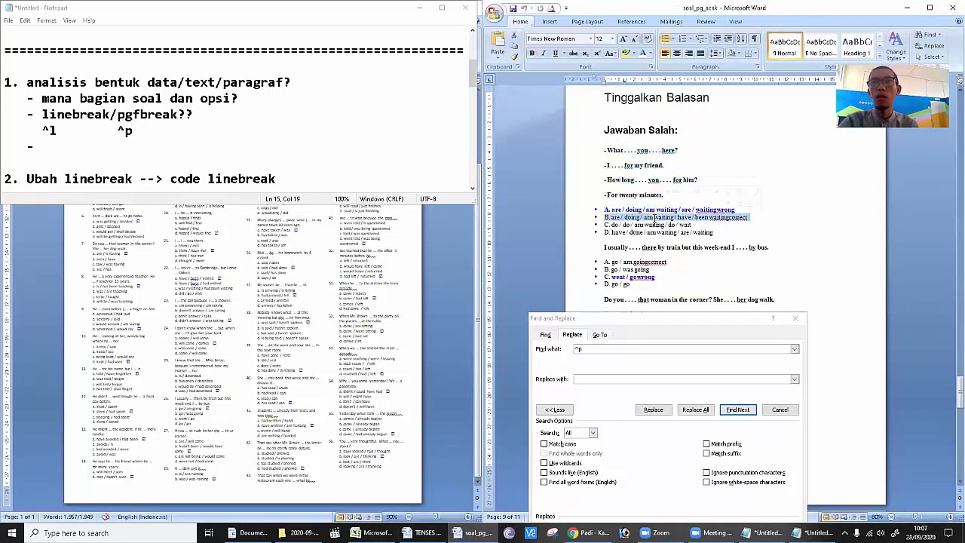
pyautogui.click(661, 232)
pyautogui.scroll(-2, 691, 247)
pyautogui.scroll(-2, 691, 247)
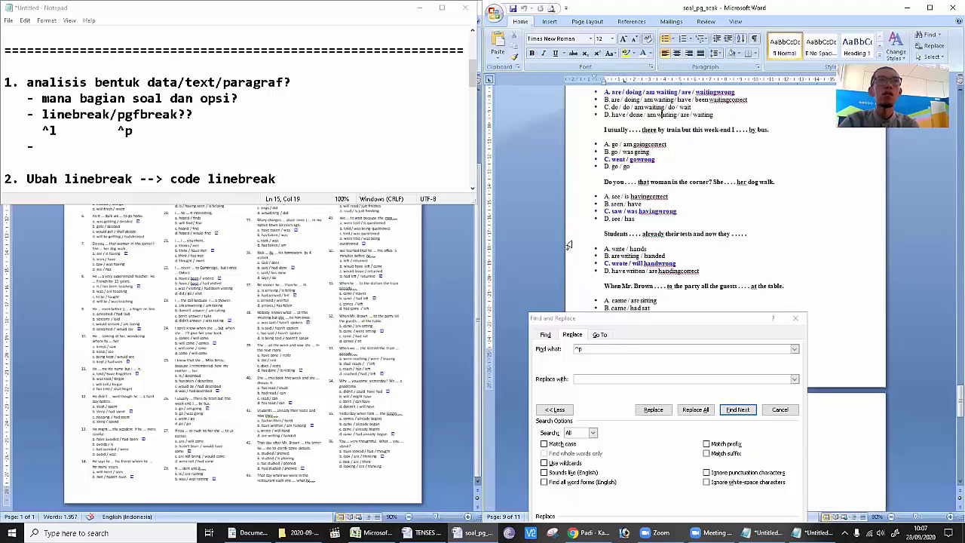
# Replace all line breaks (^l) in soal_pg_acak with the code _line_
pyautogui.click(260, 115)
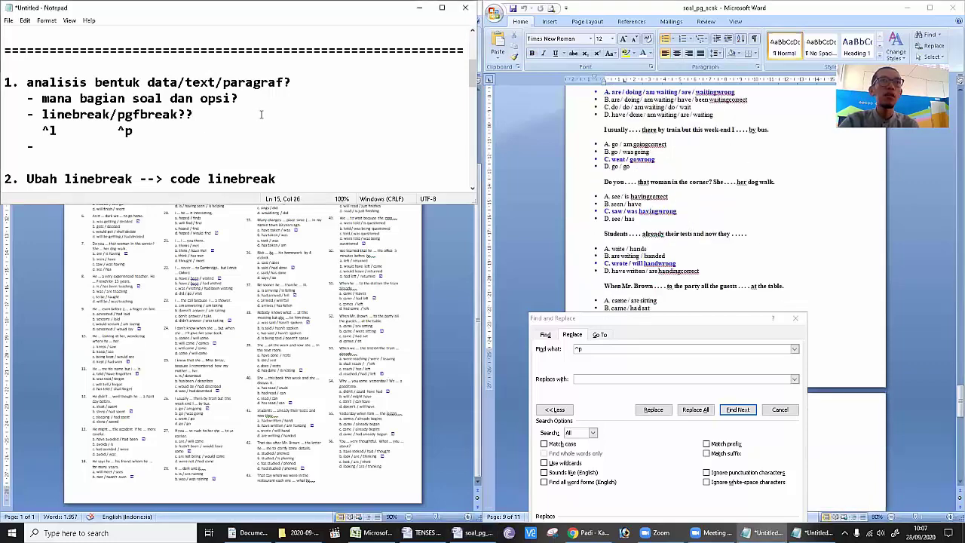
pyautogui.scroll(-2, 256, 114)
pyautogui.scroll(1, 251, 114)
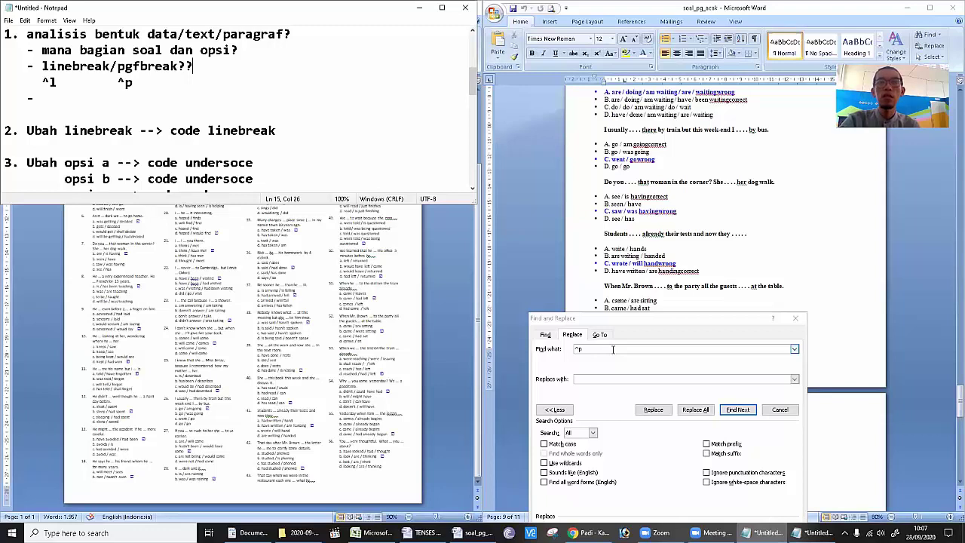
pyautogui.click(607, 349)
pyautogui.press('BackSpace')
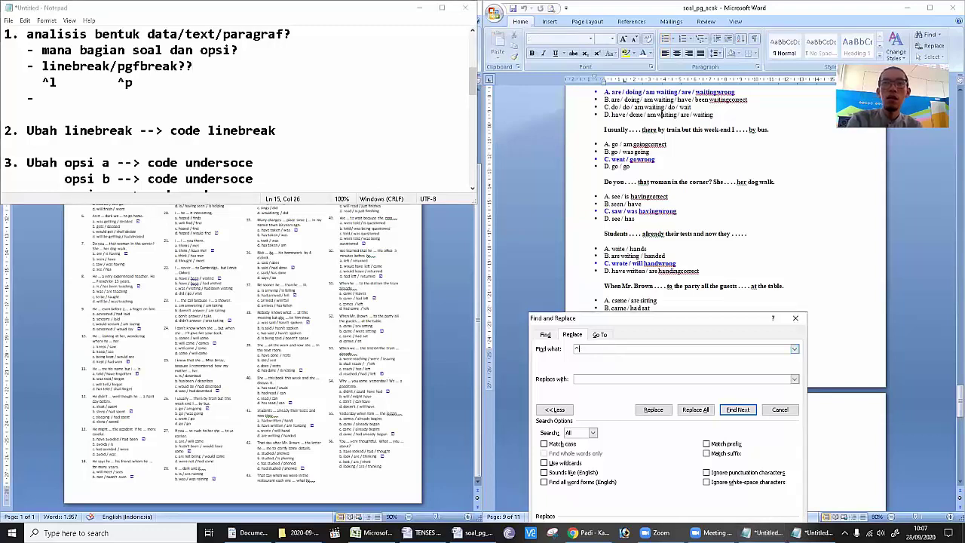
pyautogui.write('l')
pyautogui.press('Tab')
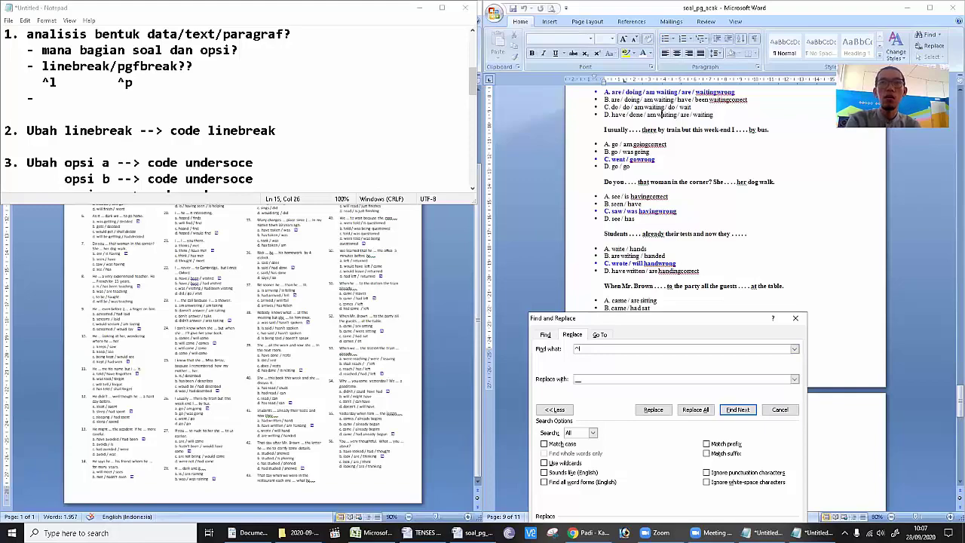
pyautogui.write('__line')
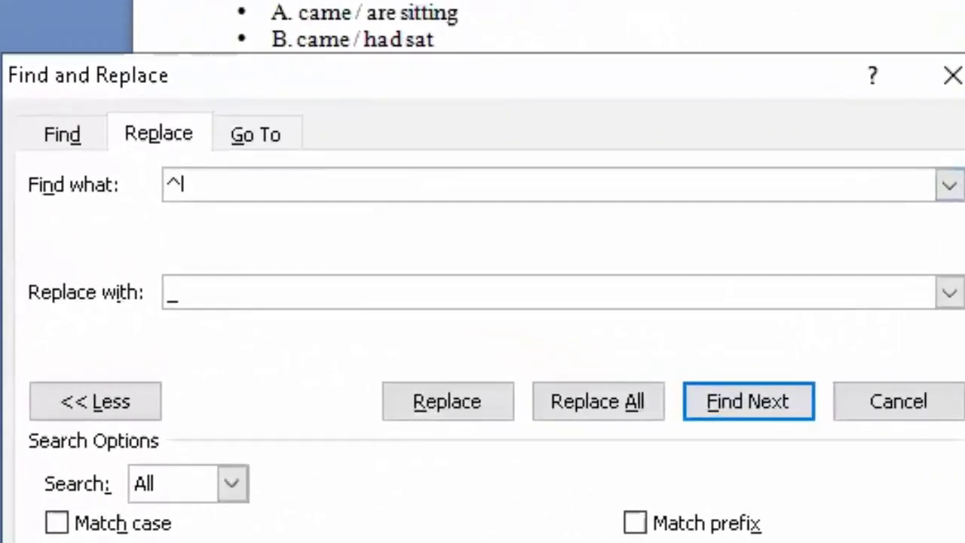
pyautogui.write('ine_')
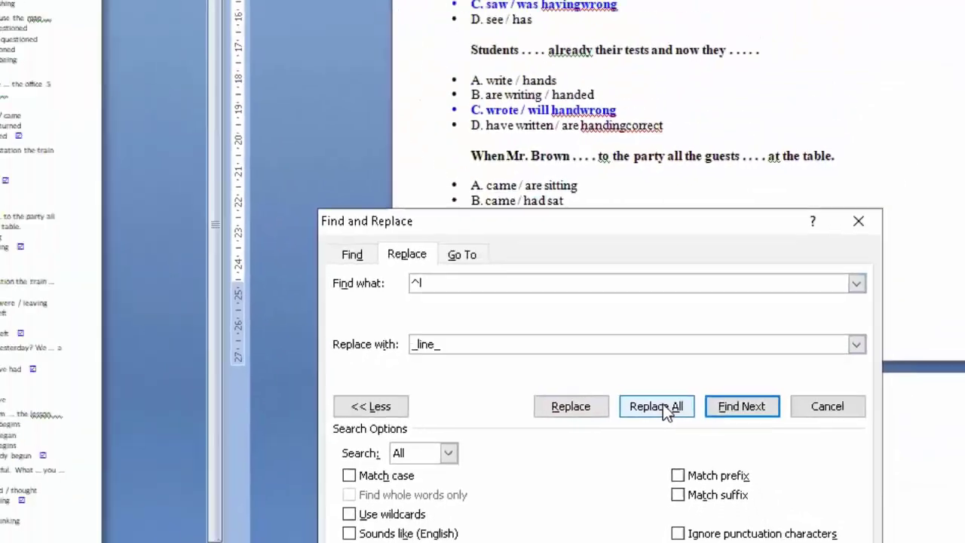
pyautogui.click(610, 400)
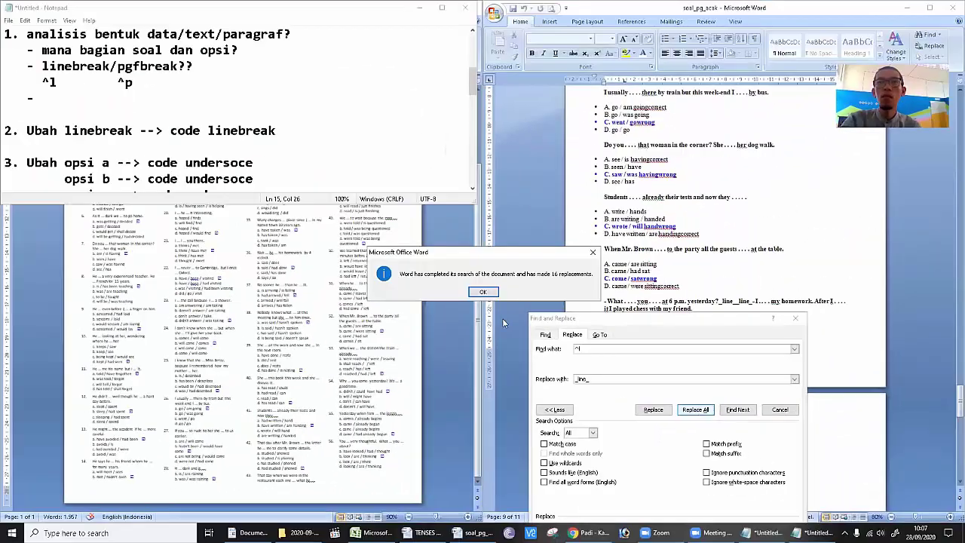
pyautogui.click(481, 292)
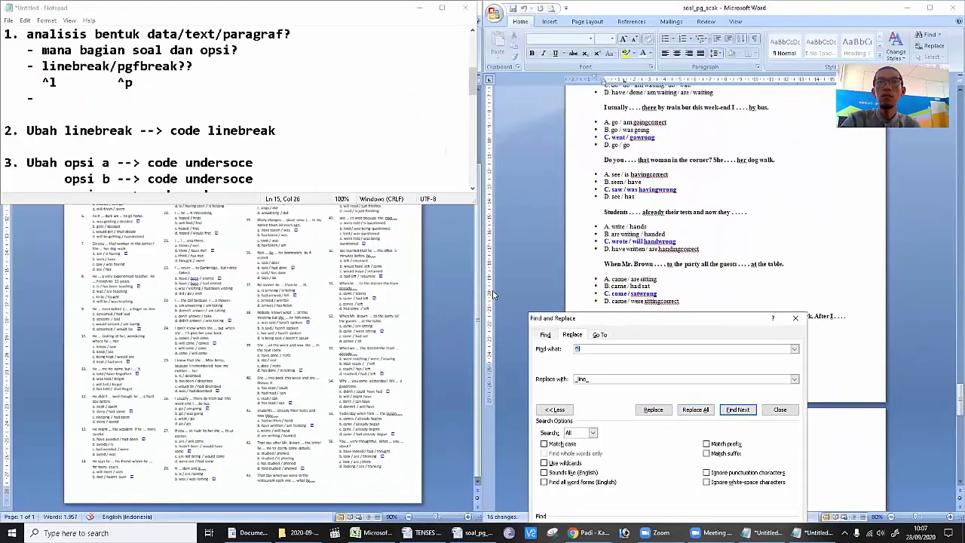
pyautogui.click(763, 239)
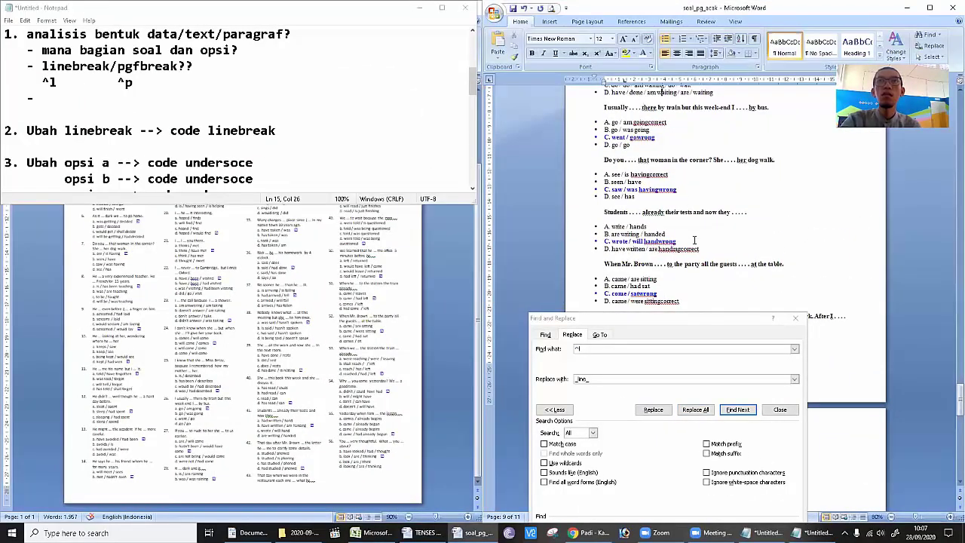
# Examine point 3 of the notes on coding option a against the "Do you . . . . that woman in the corner?" question and its option A
pyautogui.moveTo(35, 163); pyautogui.dragTo(195, 162)
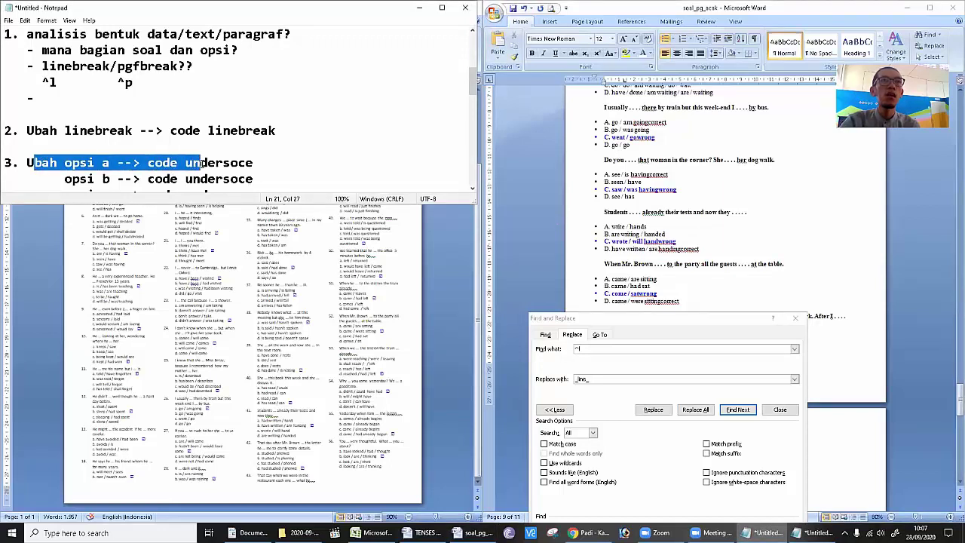
pyautogui.click(237, 163)
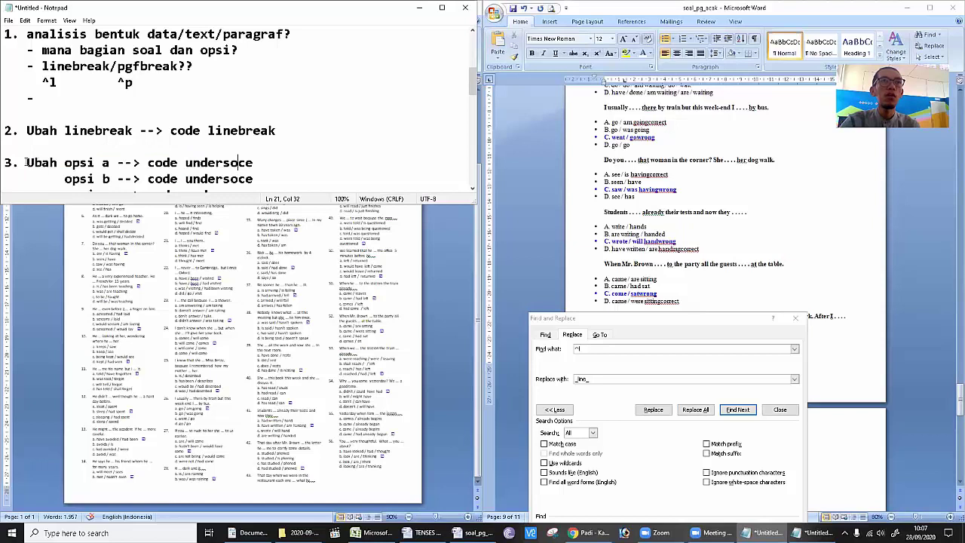
pyautogui.moveTo(26, 162); pyautogui.dragTo(274, 160)
pyautogui.click(306, 156)
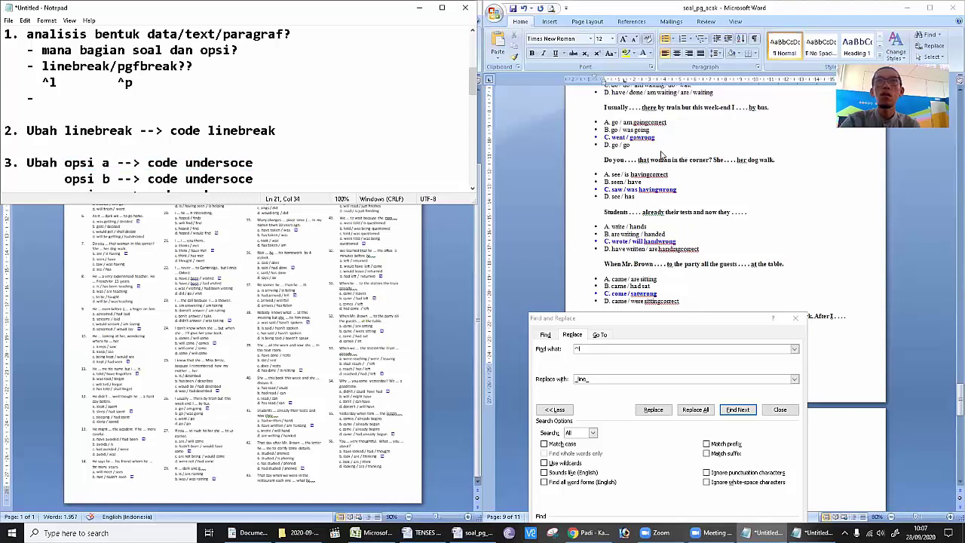
pyautogui.scroll(1, 645, 193)
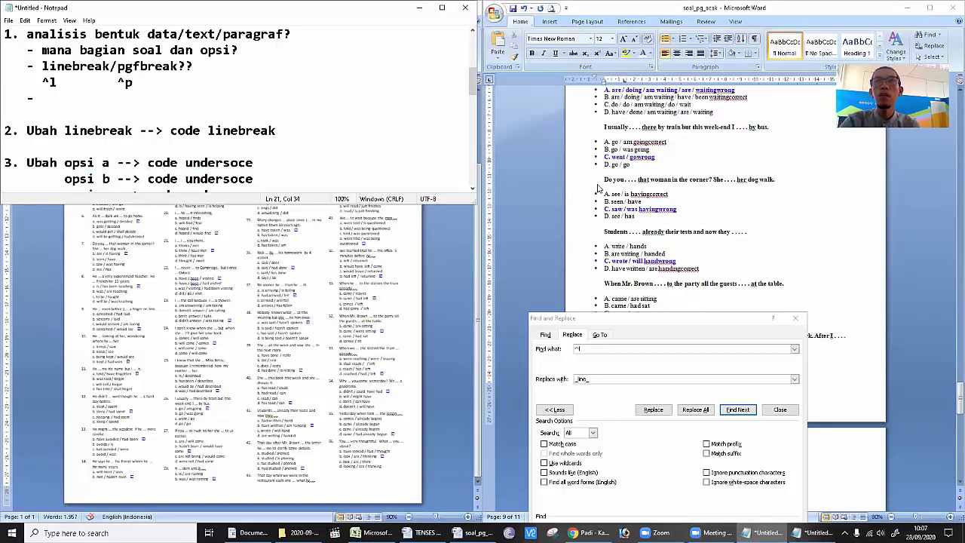
pyautogui.click(575, 186)
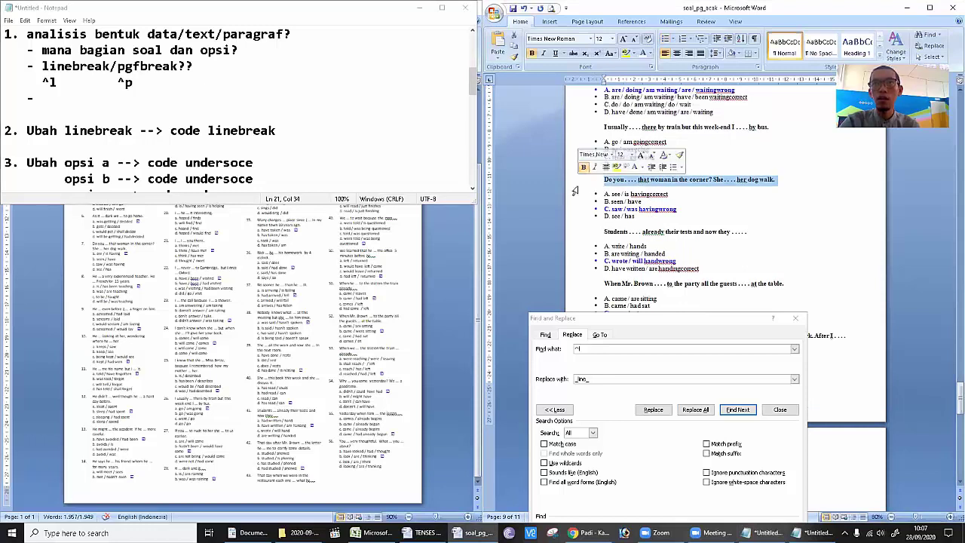
pyautogui.click(575, 196)
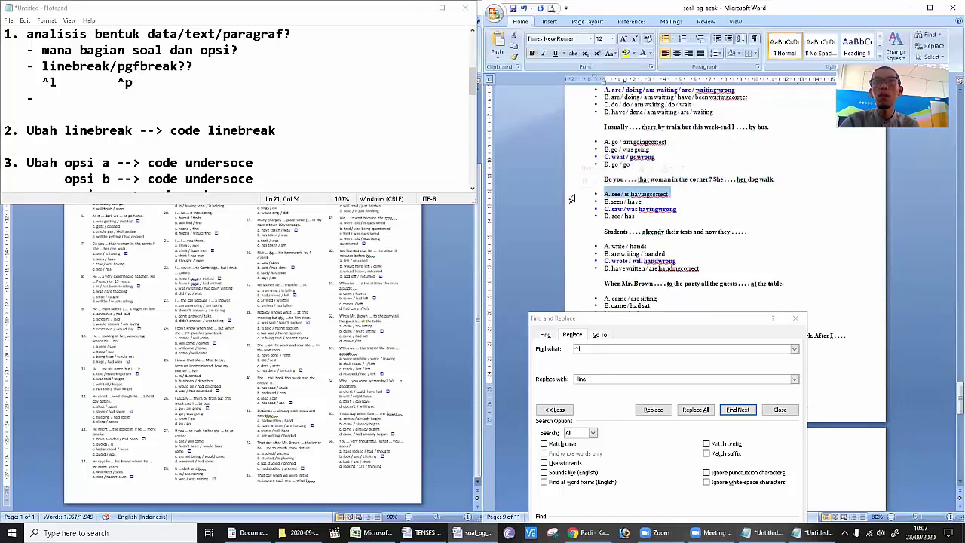
pyautogui.click(566, 182)
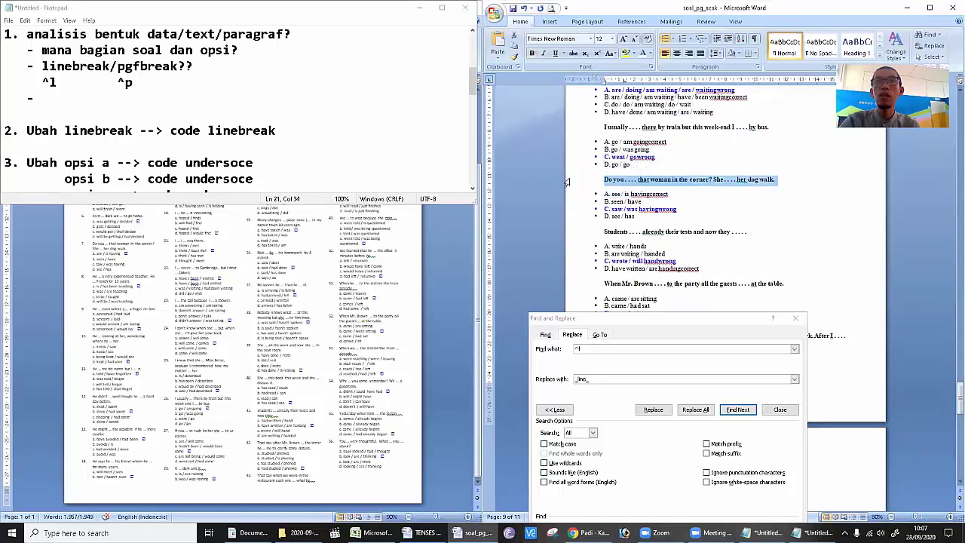
pyautogui.moveTo(567, 186); pyautogui.dragTo(569, 195)
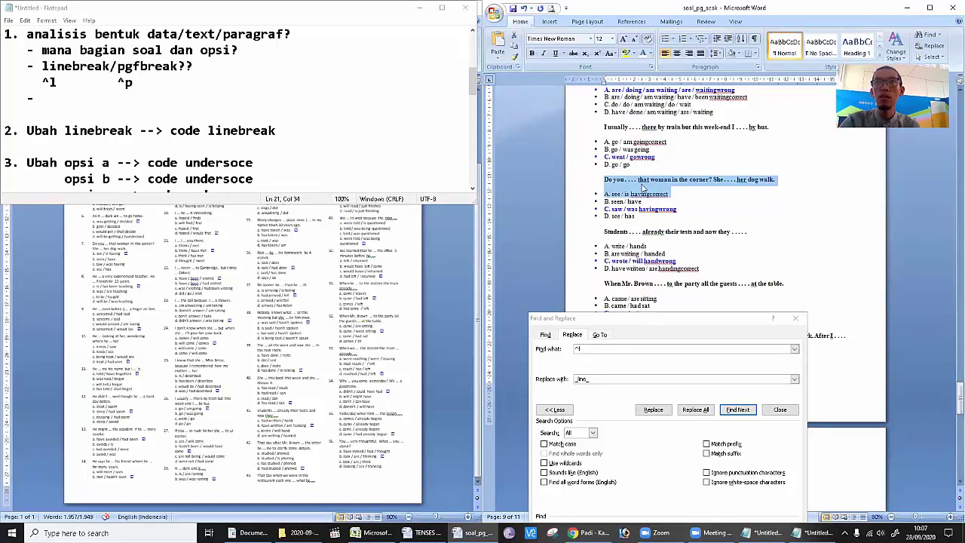
# Set the search code to ^p and the replacement text to a double underscore (__)
pyautogui.click(605, 348)
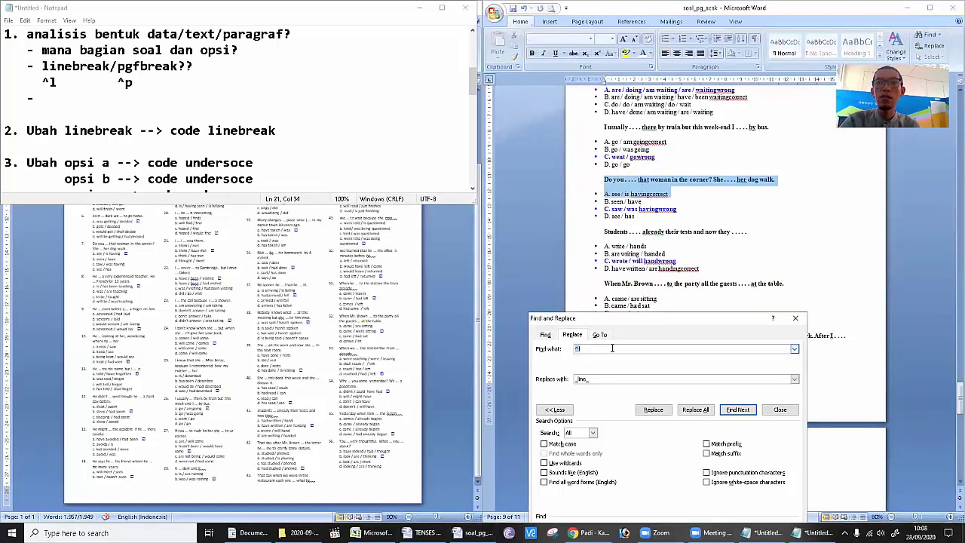
pyautogui.press('BackSpace')
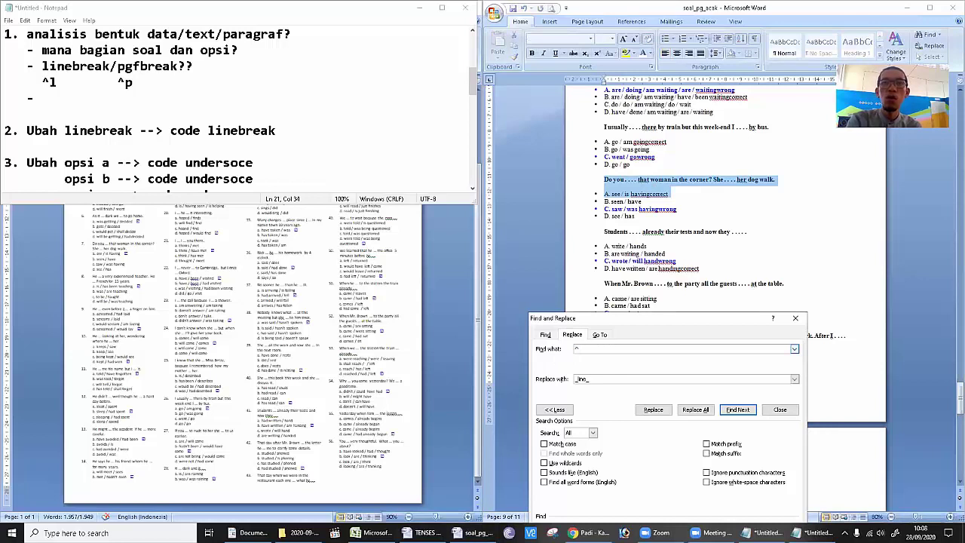
pyautogui.write('p')
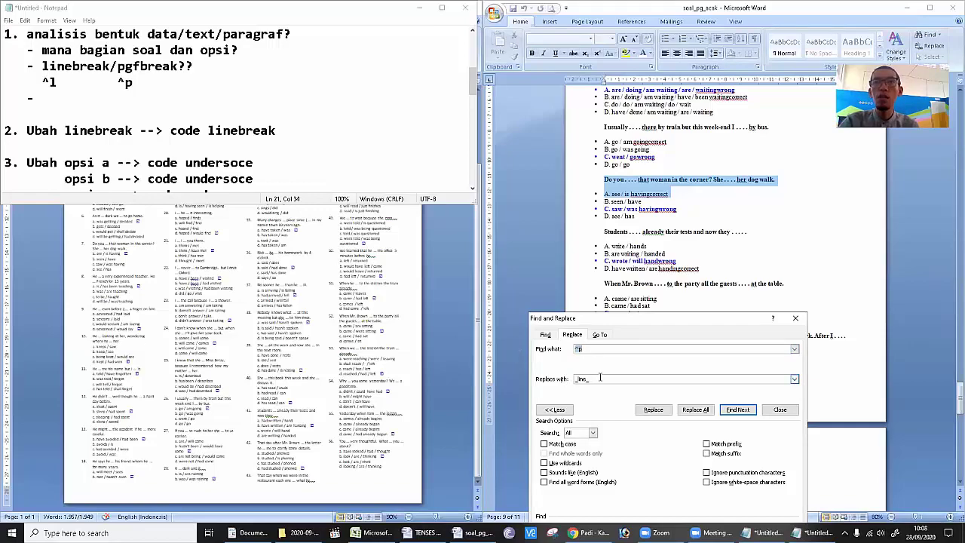
pyautogui.moveTo(600, 377); pyautogui.dragTo(512, 379)
pyautogui.write('__')
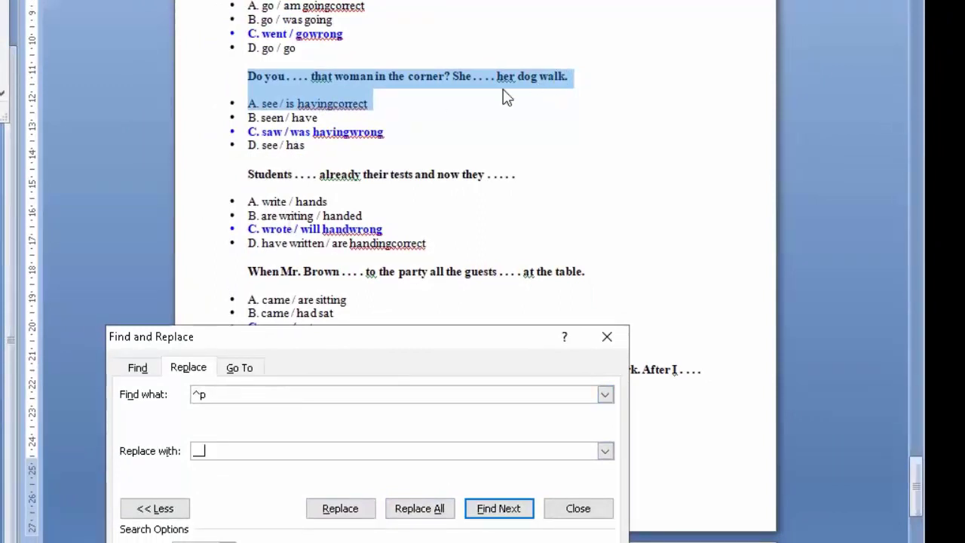
# Extend the search code to "^pa. " with a trailing space and go through the matches where a question meets its option A
pyautogui.click(252, 106)
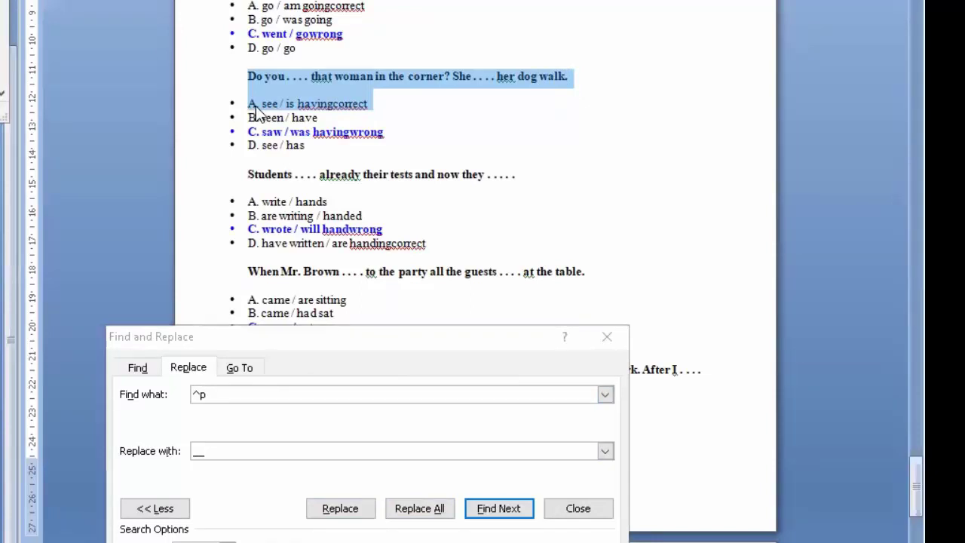
pyautogui.click(257, 104)
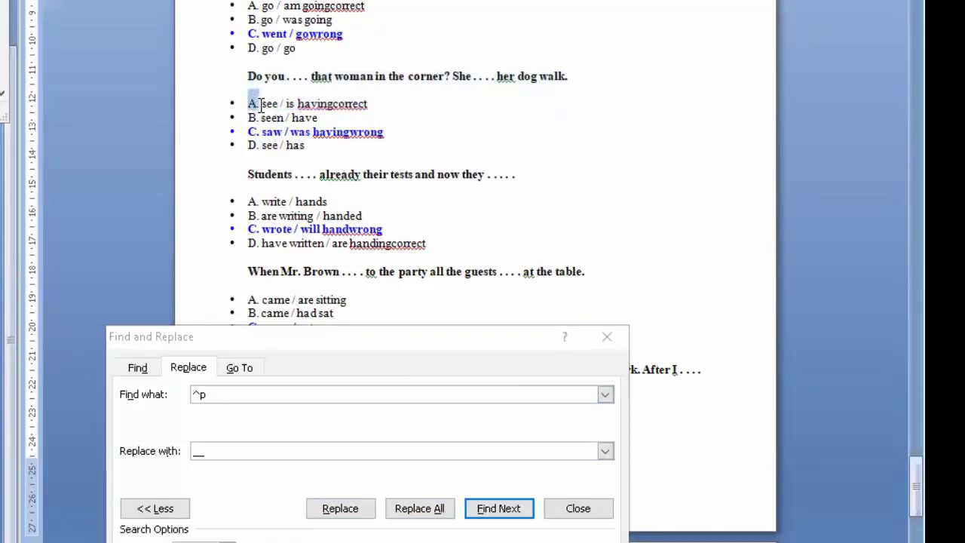
pyautogui.click(229, 397)
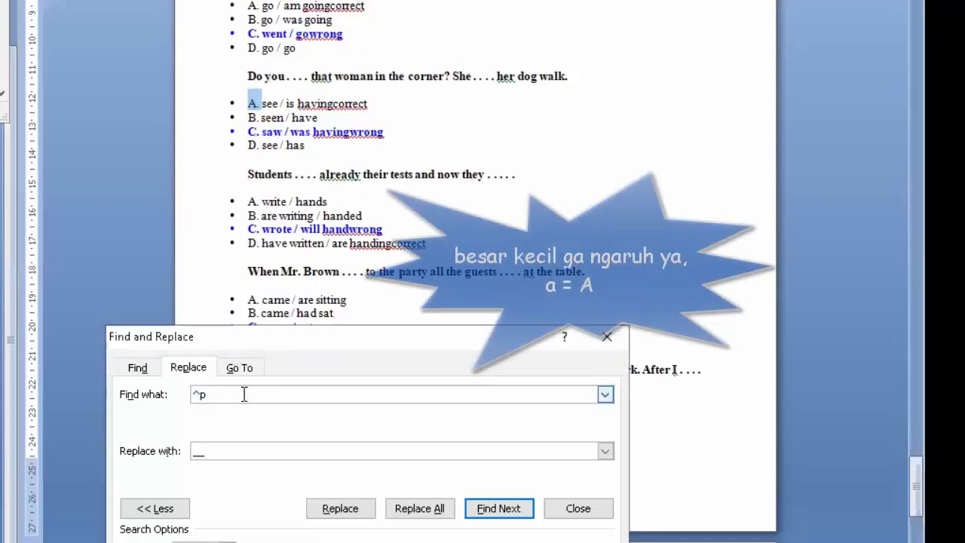
pyautogui.write('a.')
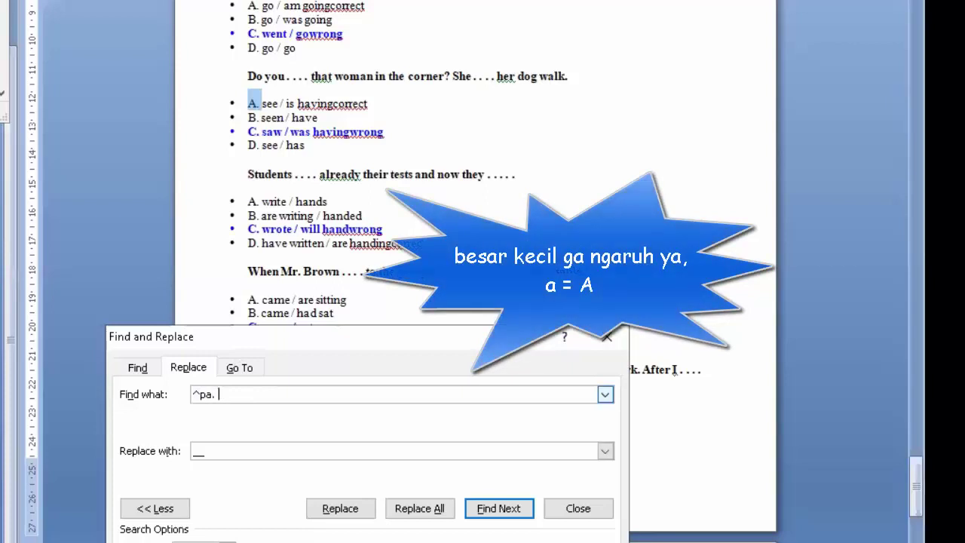
pyautogui.click(494, 519)
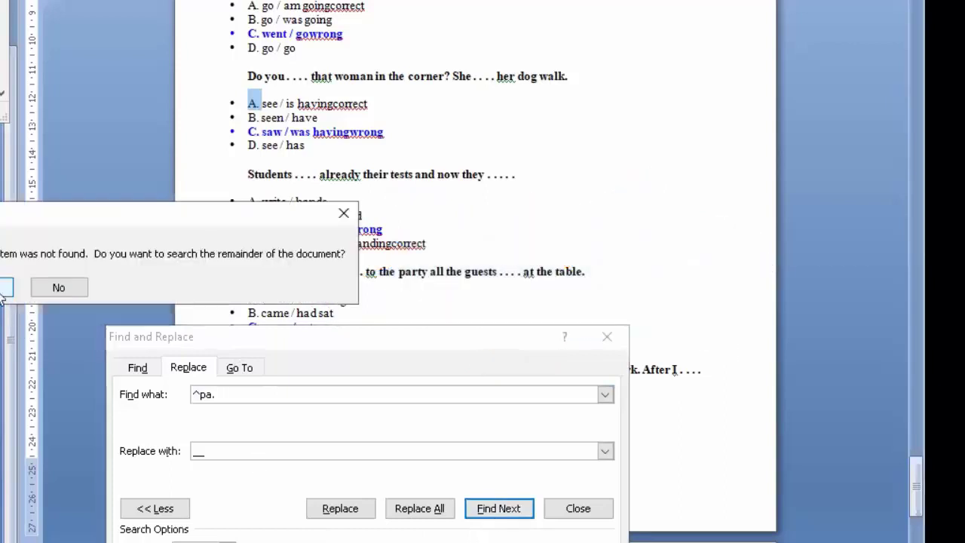
pyautogui.click(3, 292)
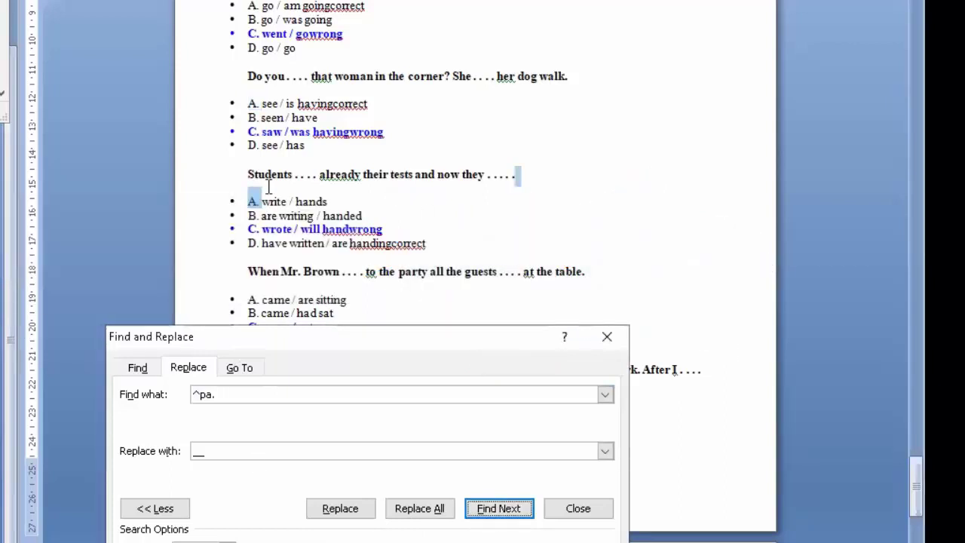
pyautogui.click(515, 510)
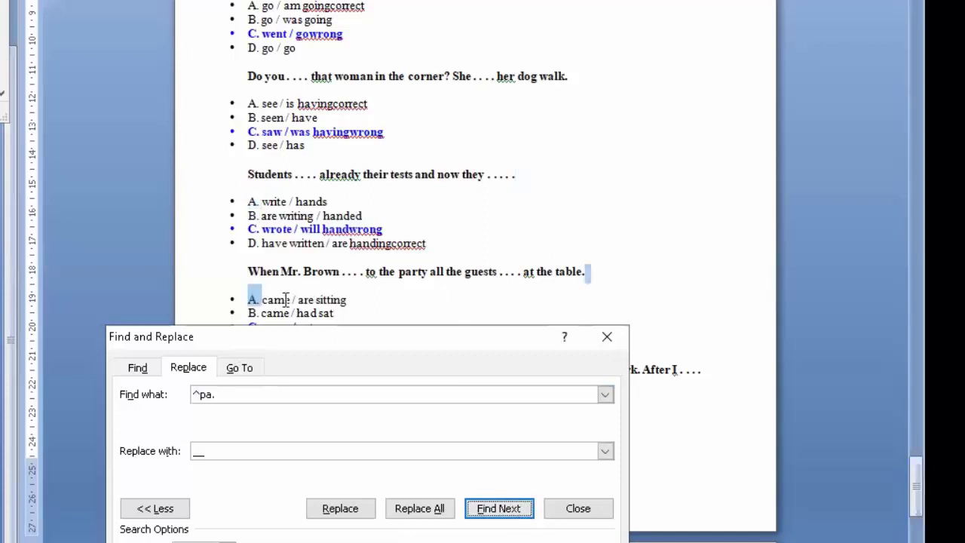
pyautogui.click(495, 509)
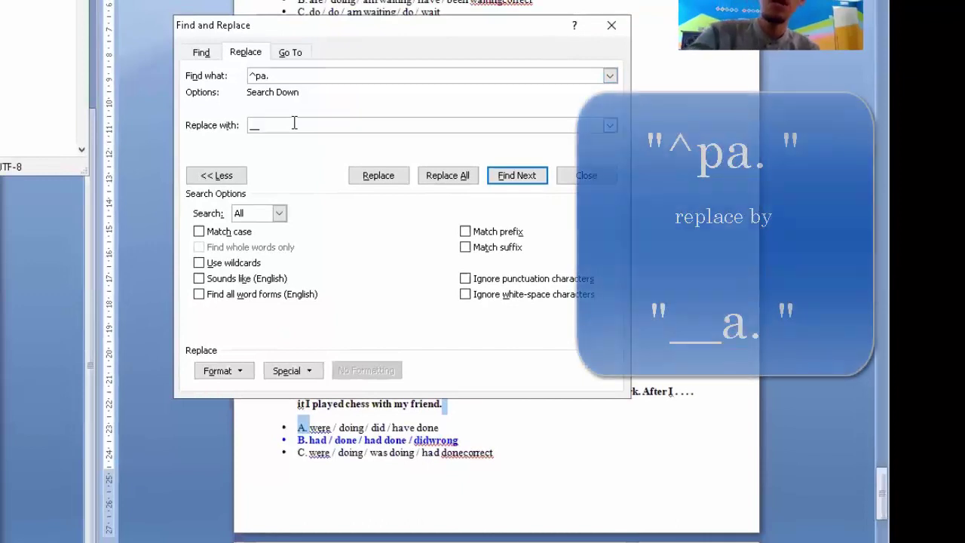
# Replace every "^pa. " with "__a. " throughout the whole document, continuing the search from the beginning
pyautogui.write('_a.')
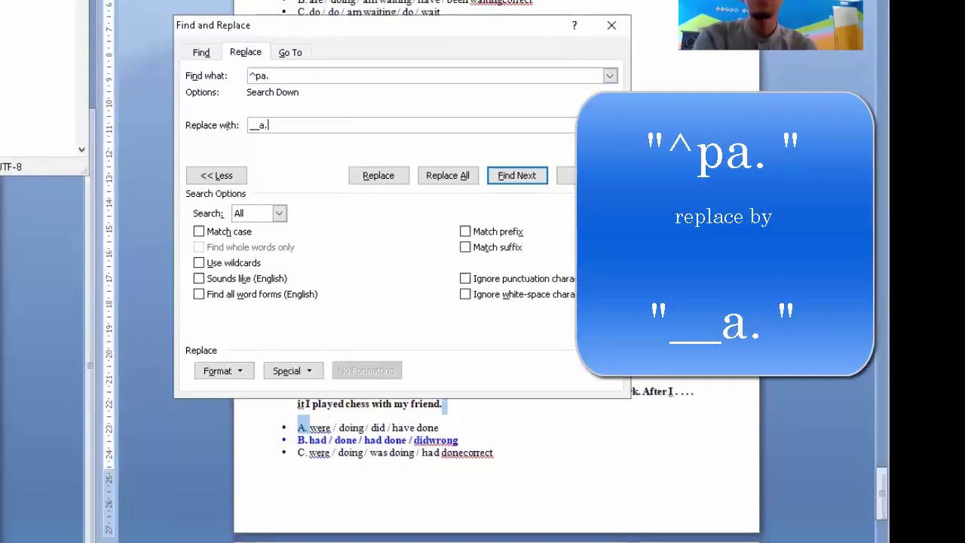
pyautogui.click(258, 75)
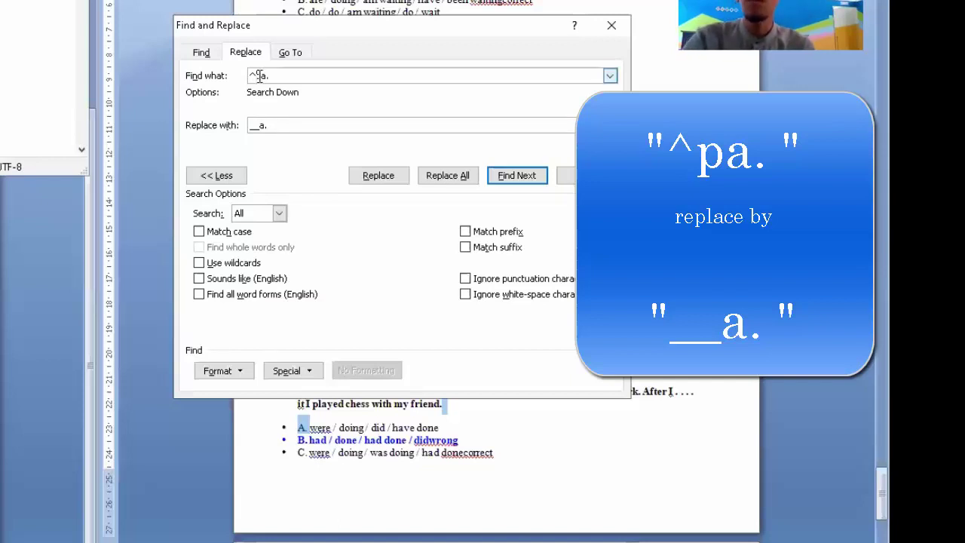
pyautogui.click(300, 126)
pyautogui.click(294, 76)
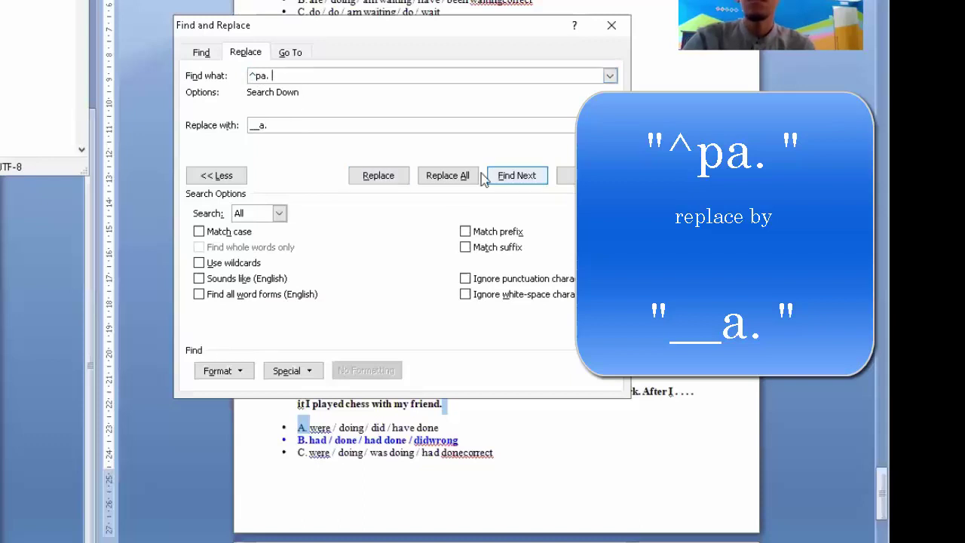
pyautogui.click(451, 179)
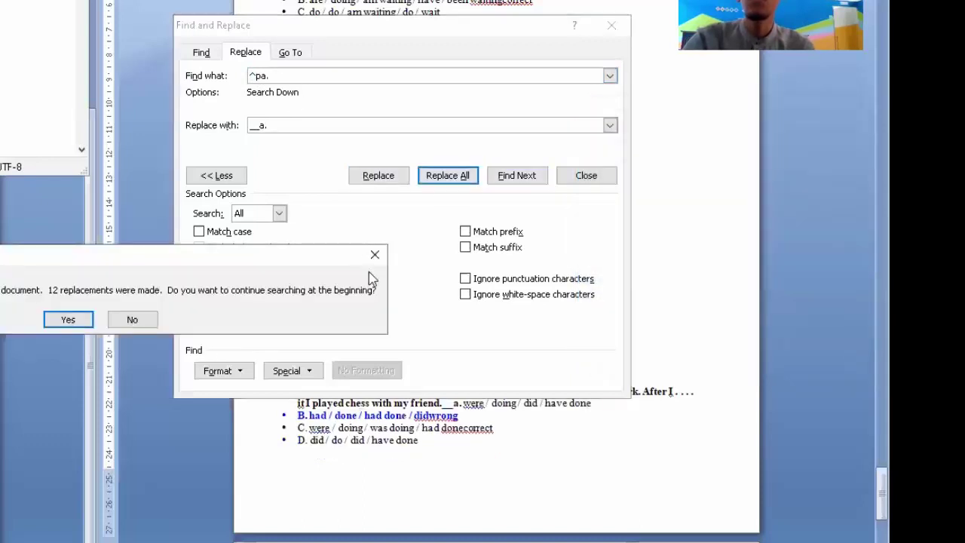
pyautogui.click(64, 324)
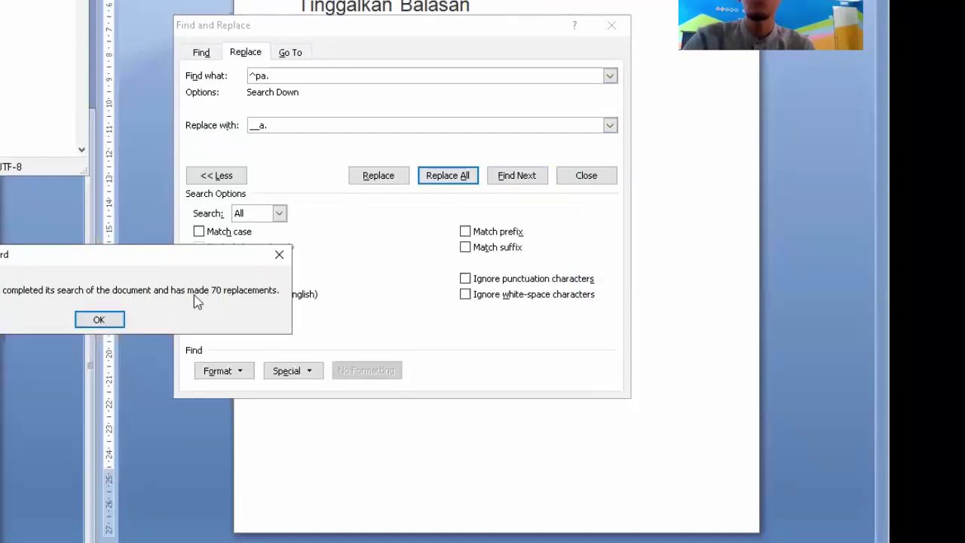
pyautogui.click(100, 321)
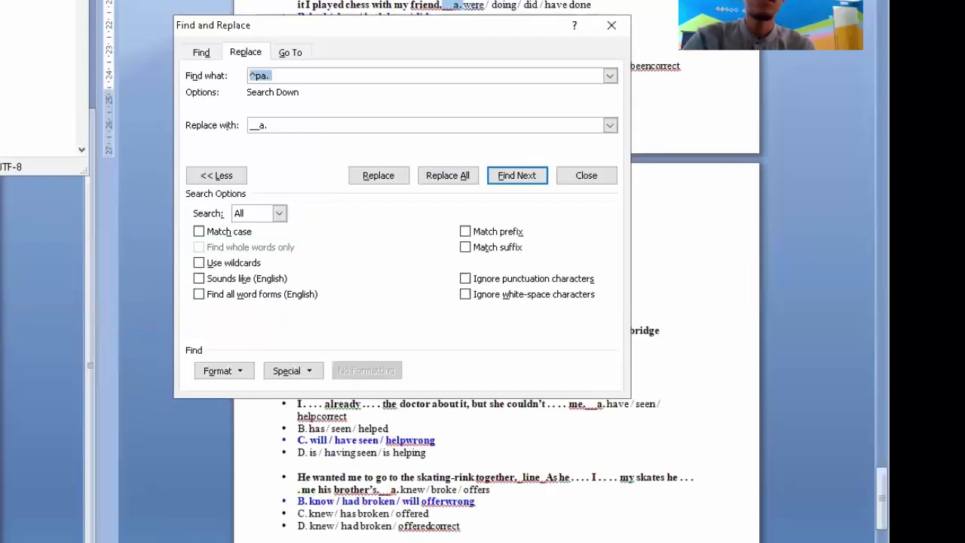
# Replace every "^pb. " with "__b. " throughout the whole document, continuing the search through the remainder
pyautogui.hotkey('alt', 'Tab')
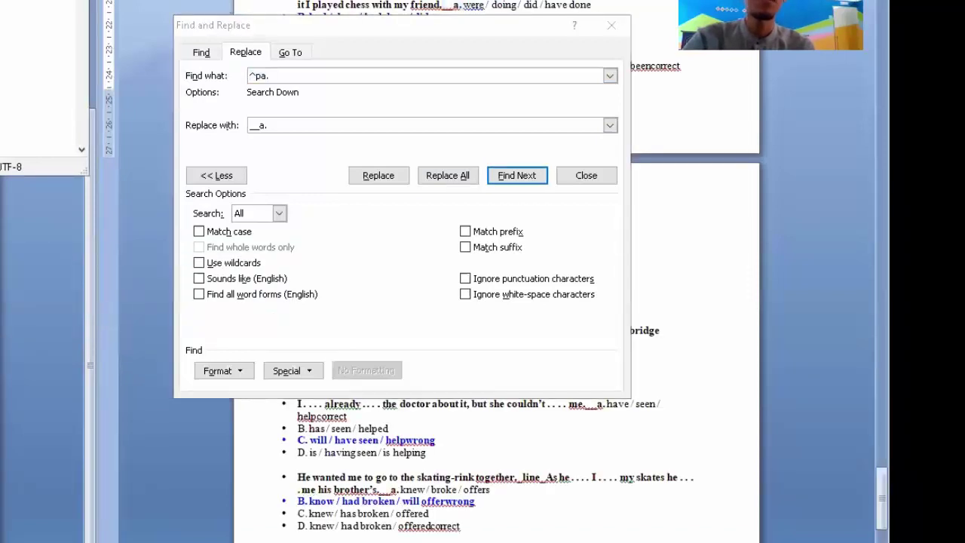
pyautogui.click(330, 78)
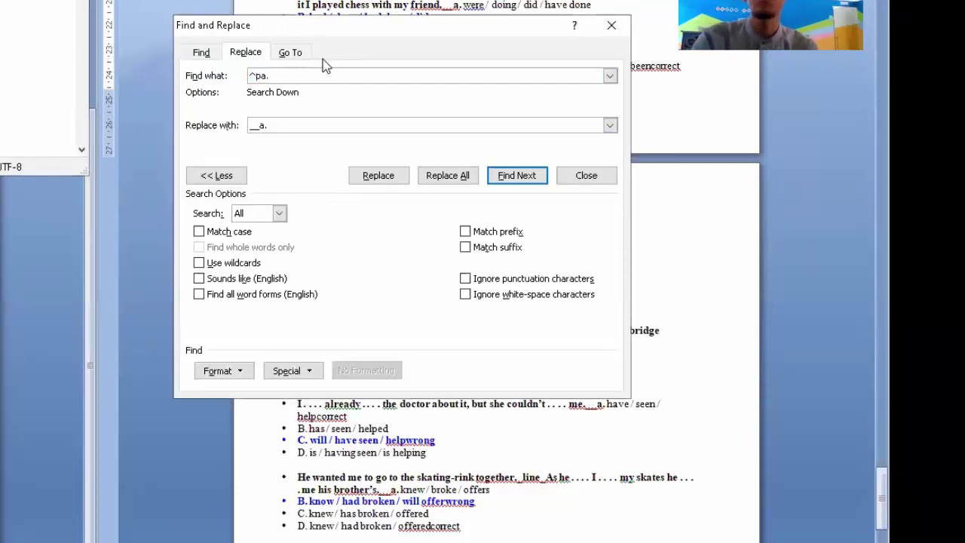
pyautogui.press('Left')
pyautogui.press('BackSpace')
pyautogui.write('b')
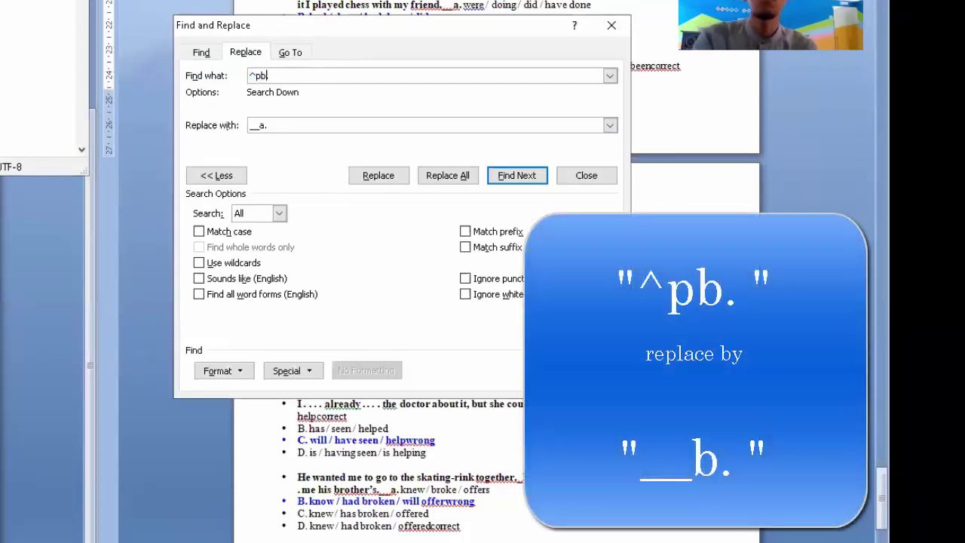
pyautogui.press('Tab')
pyautogui.press('Right')
pyautogui.press('Left')
pyautogui.press('Left')
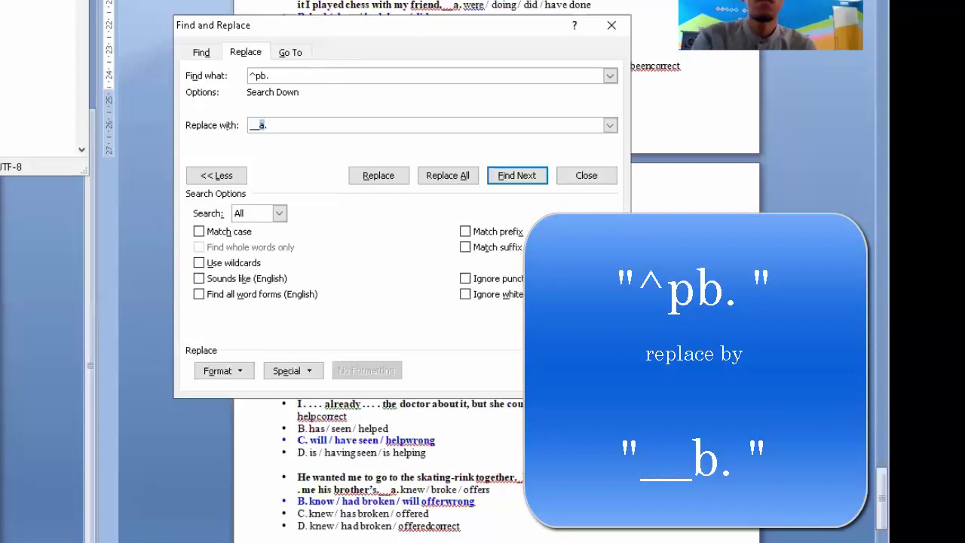
pyautogui.press('BackSpace')
pyautogui.write('b')
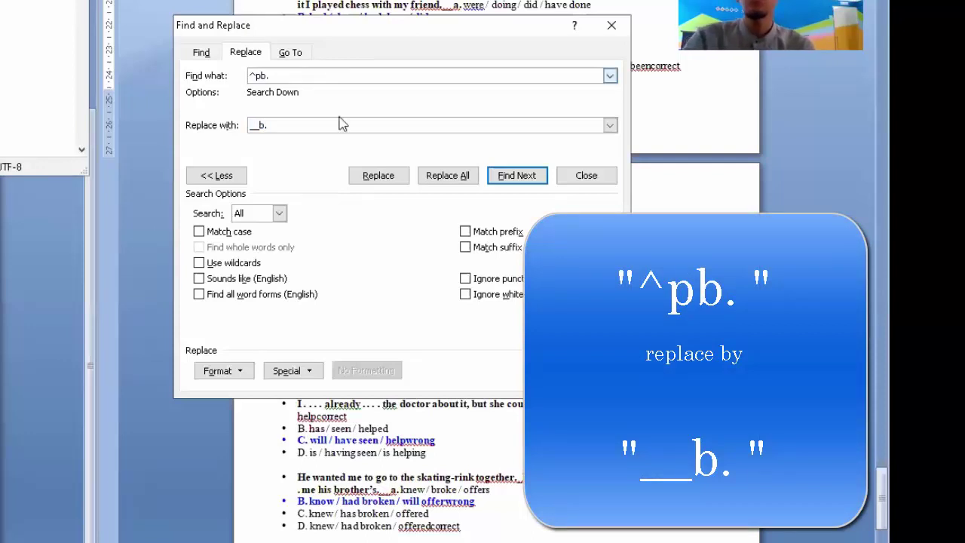
pyautogui.click(450, 179)
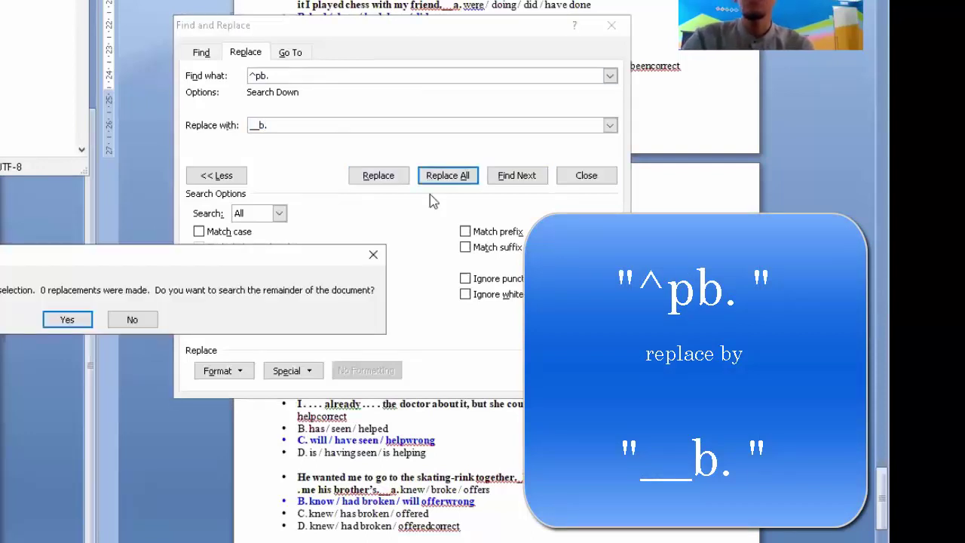
pyautogui.click(78, 322)
pyautogui.click(75, 321)
pyautogui.click(96, 322)
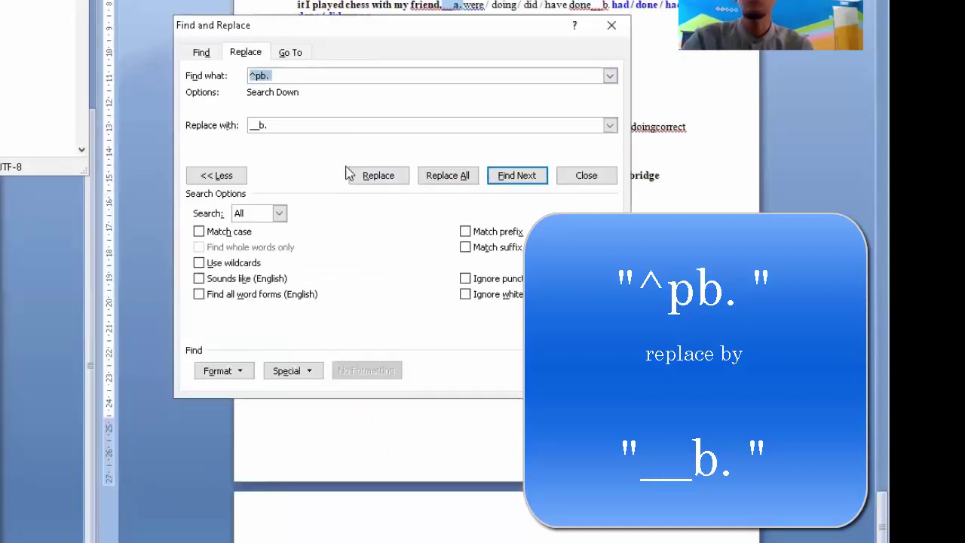
# Replace every "^pc. " with "__c. " throughout the whole document, continuing the search from the beginning
pyautogui.click(660, 70)
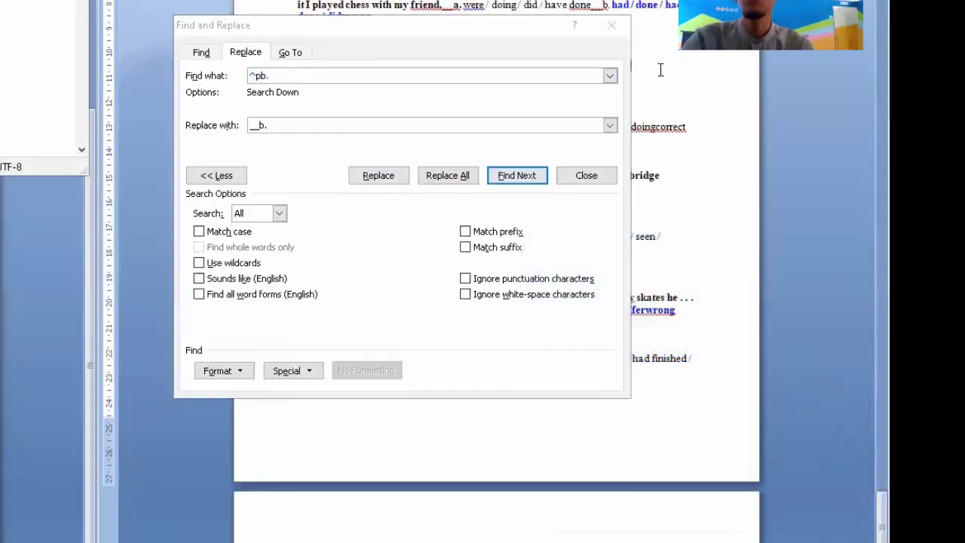
pyautogui.click(291, 76)
pyautogui.click(260, 75)
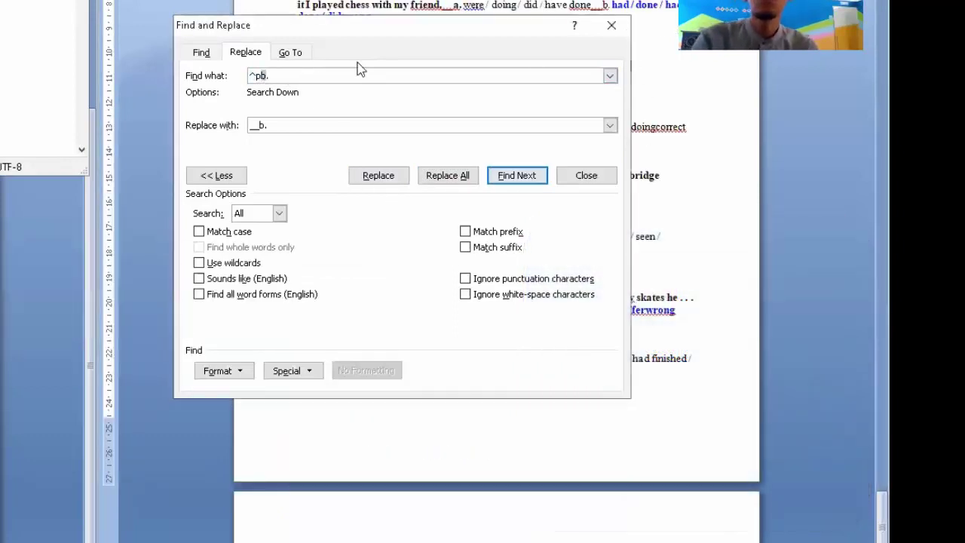
pyautogui.press('Delete')
pyautogui.write('v')
pyautogui.press('BackSpace')
pyautogui.write('c')
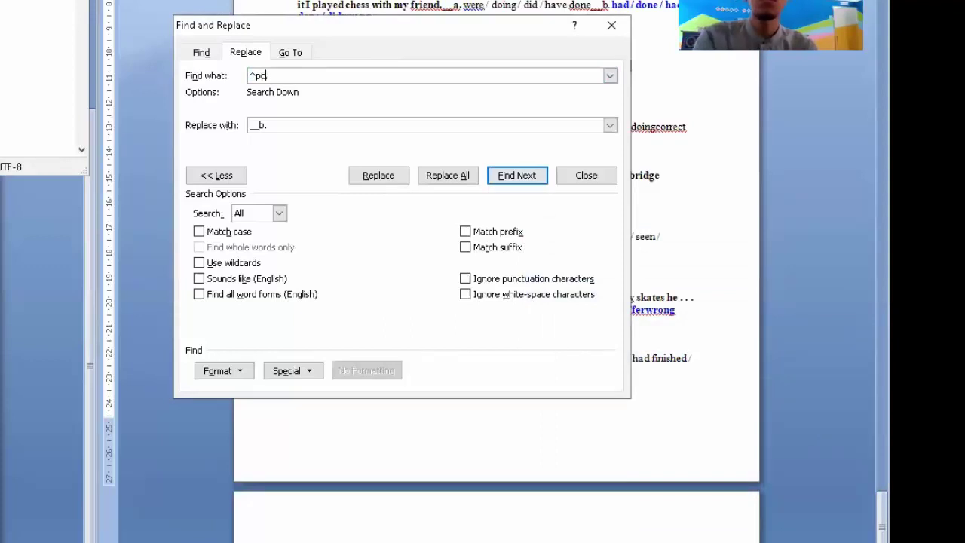
pyautogui.press('Tab')
pyautogui.press('End')
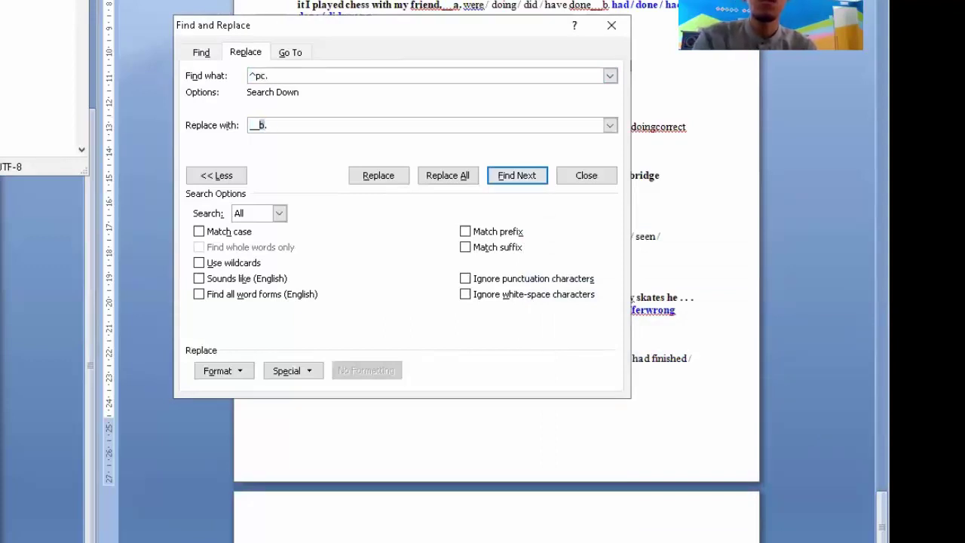
pyautogui.press('BackSpace')
pyautogui.press('BackSpace')
pyautogui.write('c')
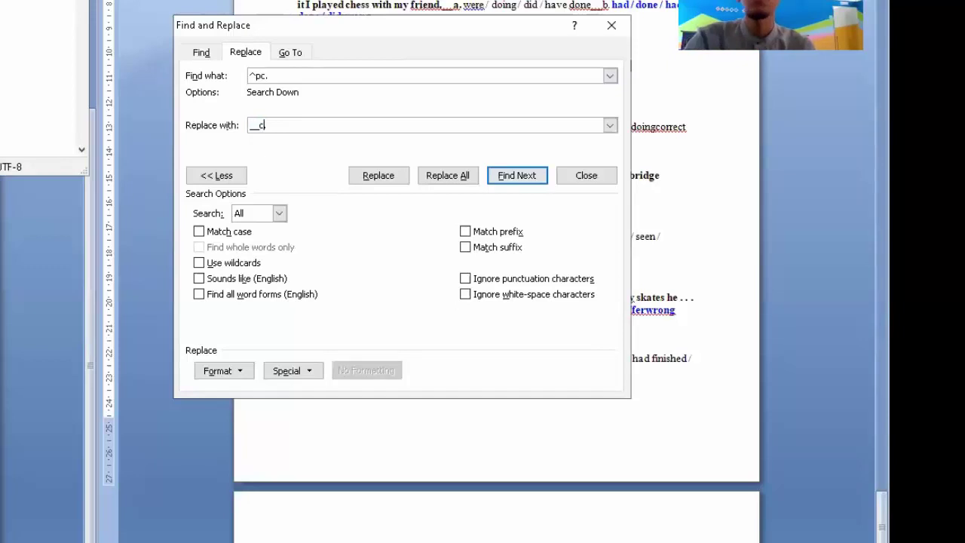
pyautogui.write('.')
pyautogui.click(459, 178)
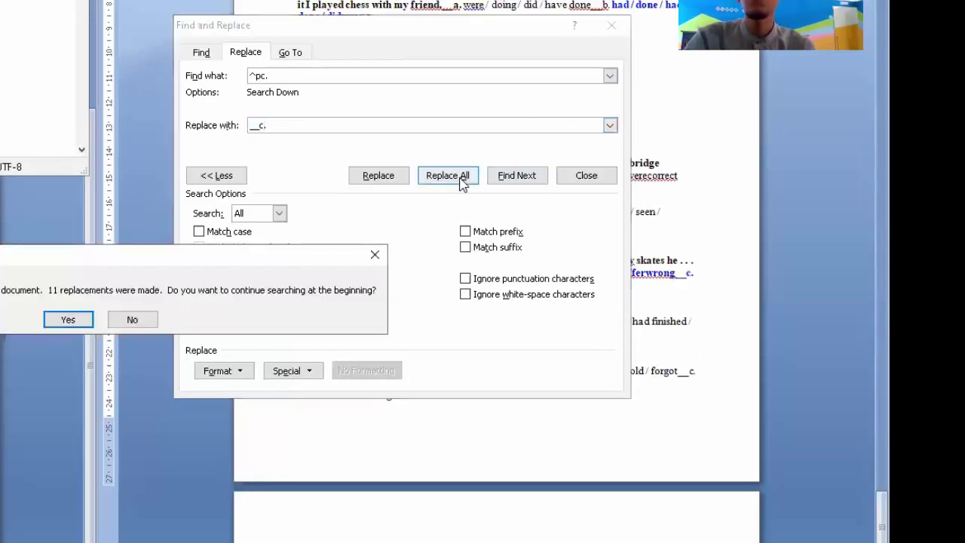
pyautogui.click(70, 320)
pyautogui.click(91, 320)
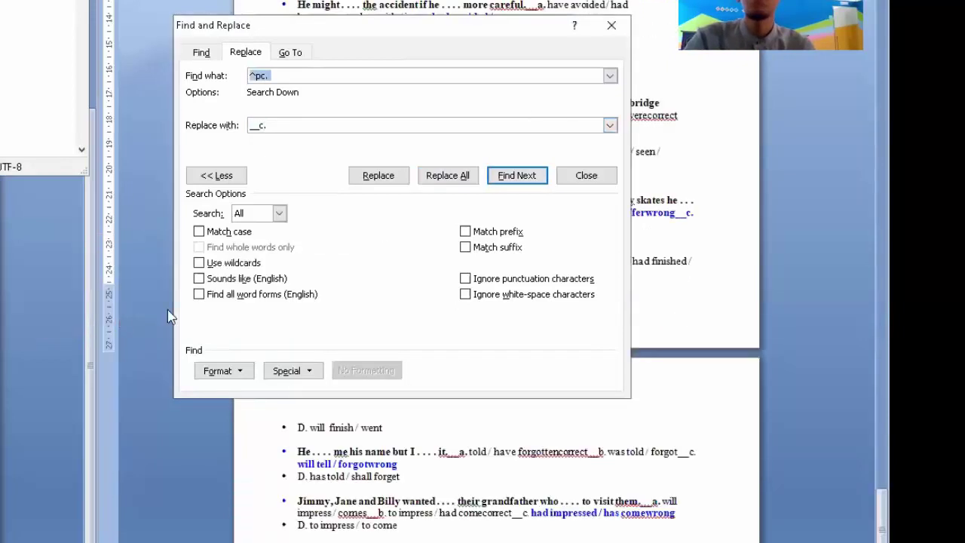
# Replace every "^pd. " with "__d. " throughout the whole document, continuing from the beginning, and close Find and Replace
pyautogui.click(263, 75)
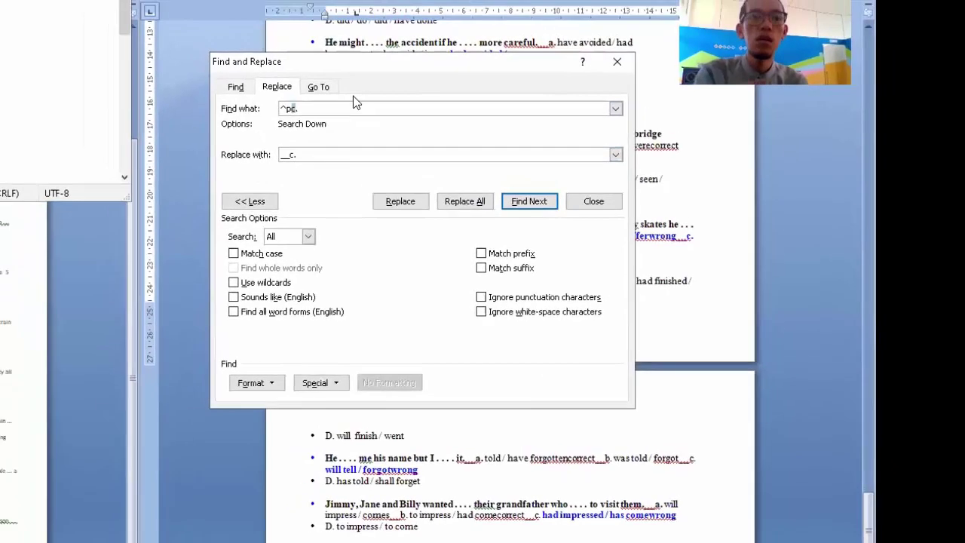
pyautogui.write('d')
pyautogui.press('Tab')
pyautogui.press('Right')
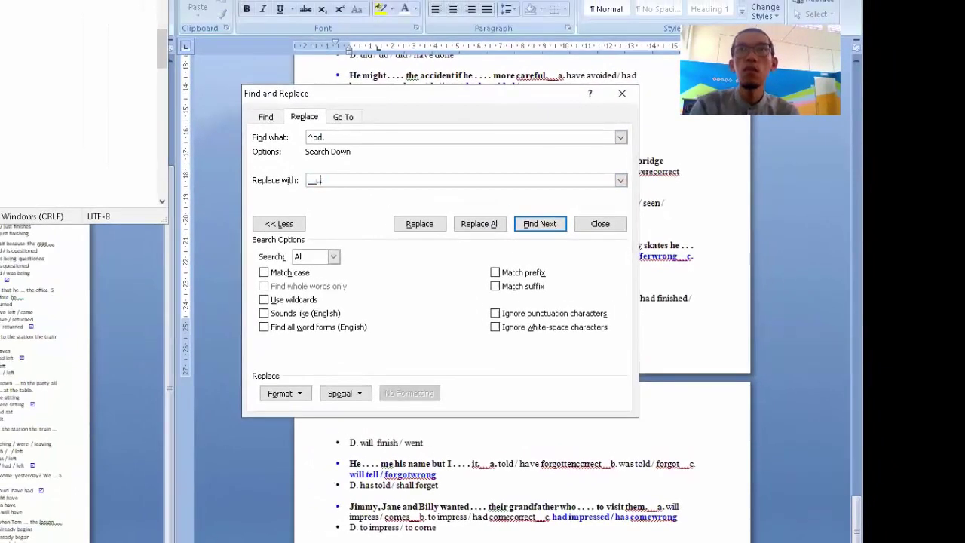
pyautogui.press('BackSpace')
pyautogui.write('d')
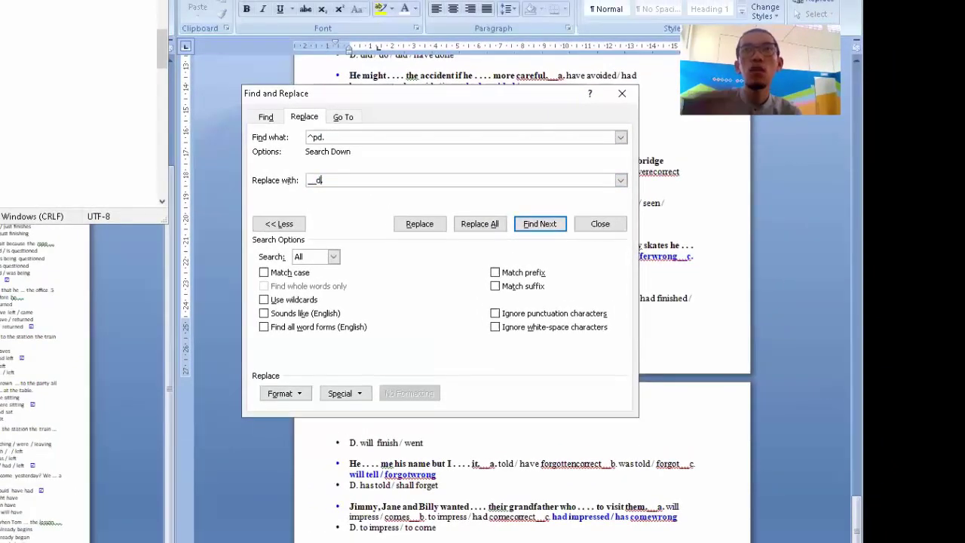
pyautogui.write('.')
pyautogui.click(480, 224)
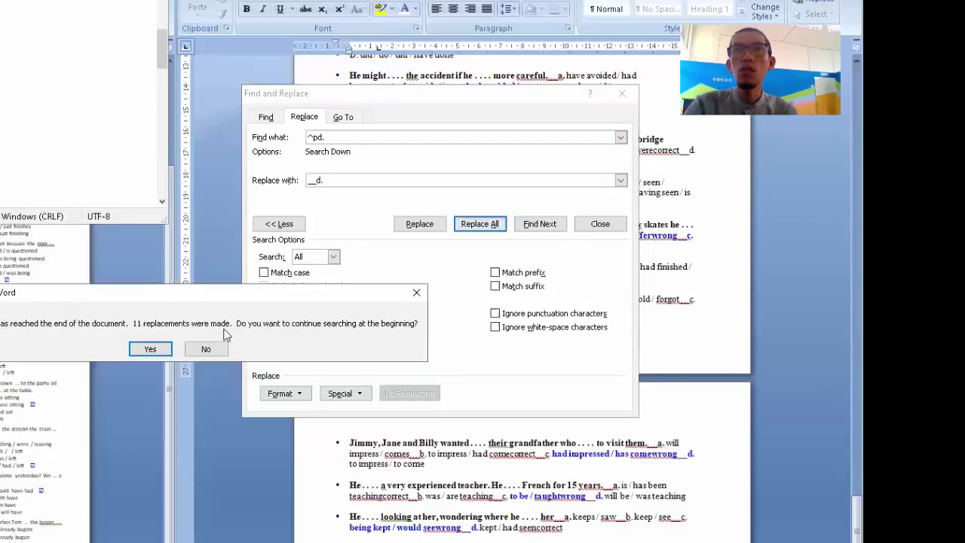
pyautogui.click(150, 348)
pyautogui.click(183, 349)
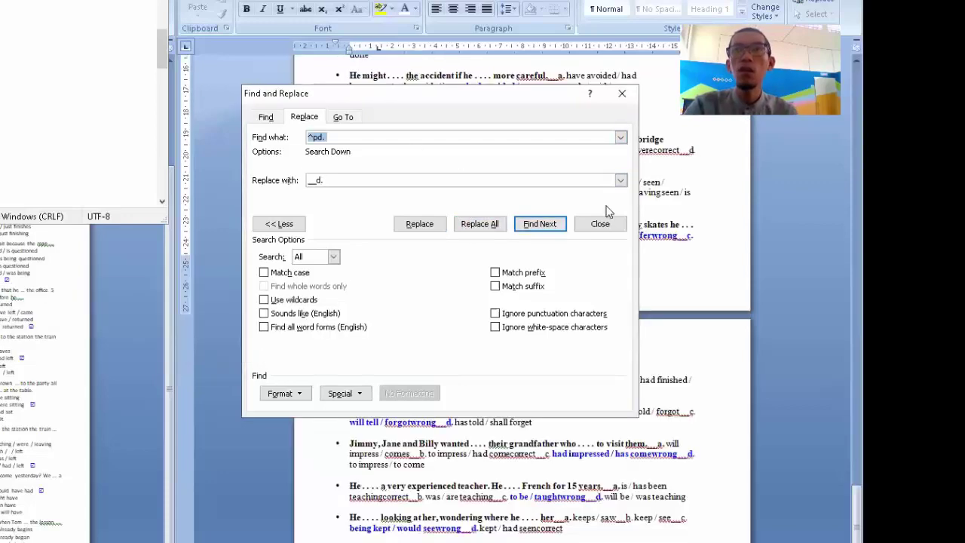
pyautogui.click(622, 92)
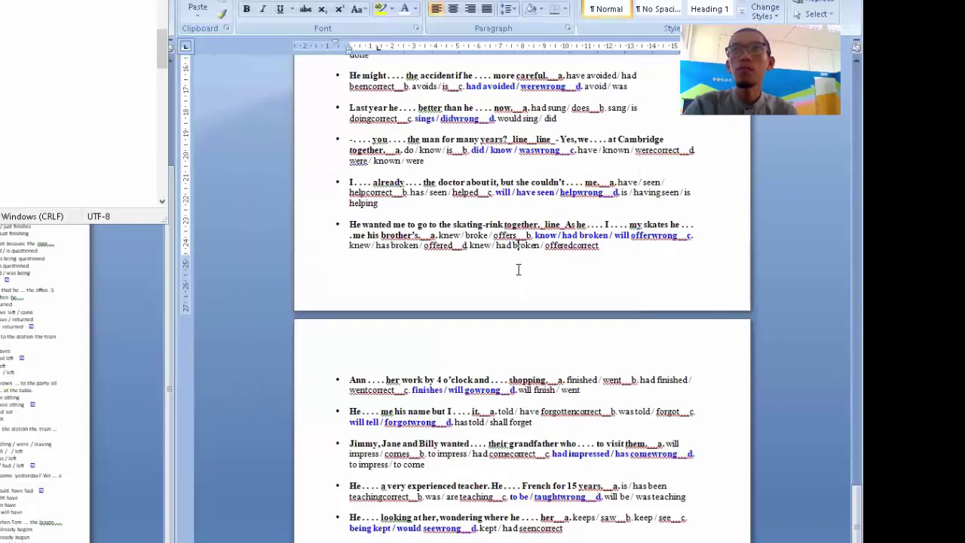
# Examine the questions under the Jawaban Salah heading, checking how each question and its coded options a to d share one paragraph
pyautogui.scroll(8, 517, 269)
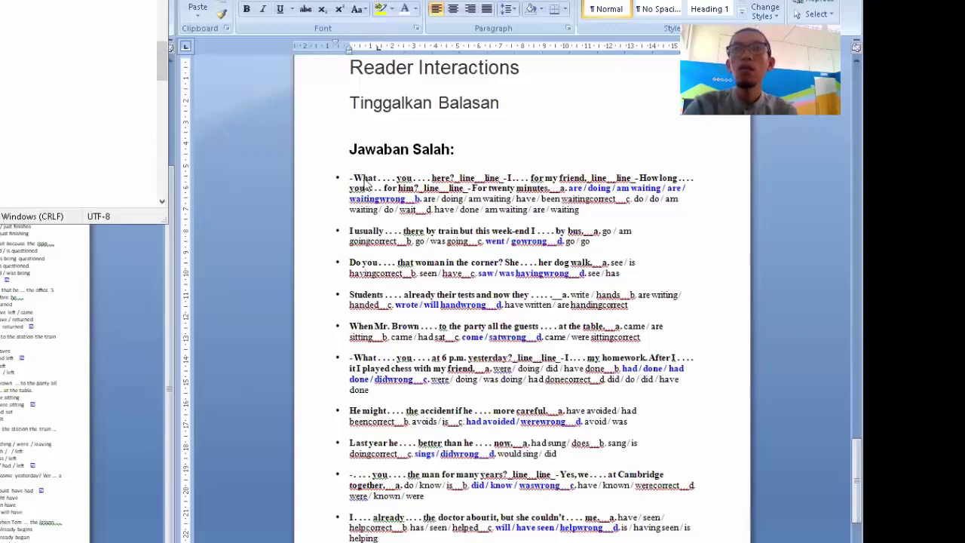
pyautogui.click(367, 187)
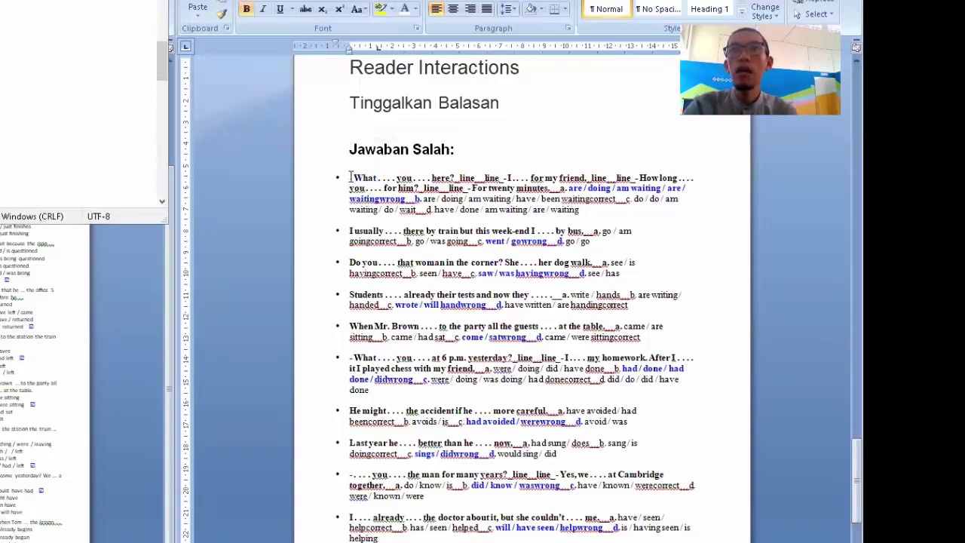
pyautogui.moveTo(349, 175); pyautogui.dragTo(579, 188)
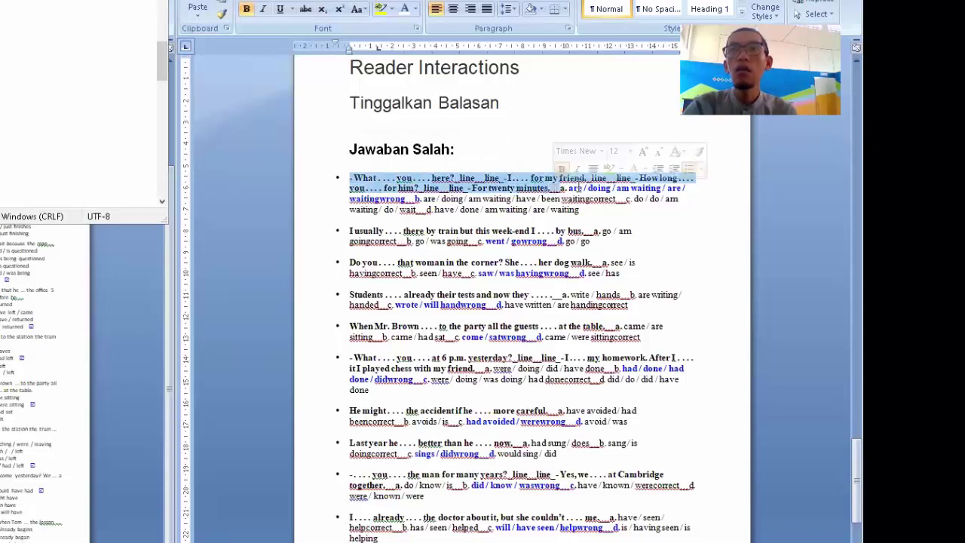
pyautogui.click(561, 189)
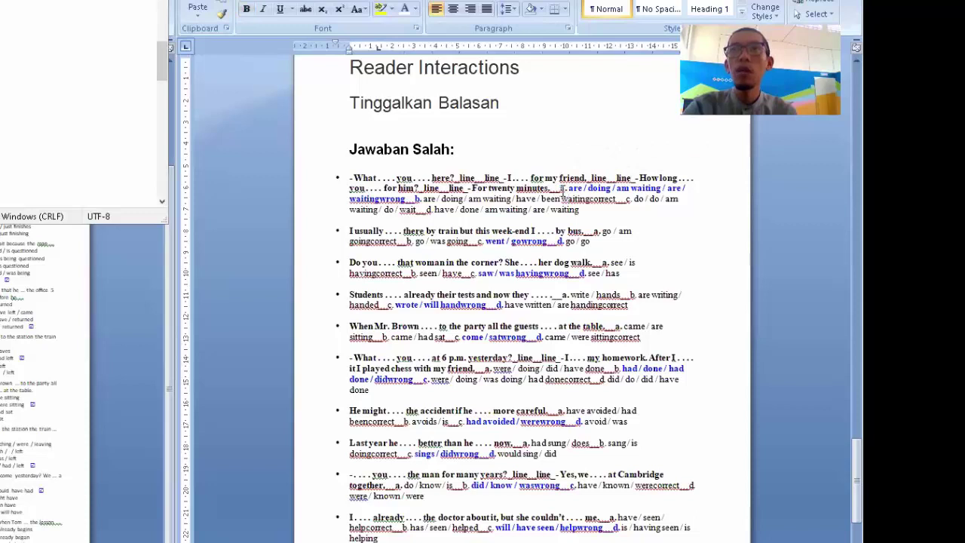
pyautogui.moveTo(561, 188); pyautogui.dragTo(578, 210)
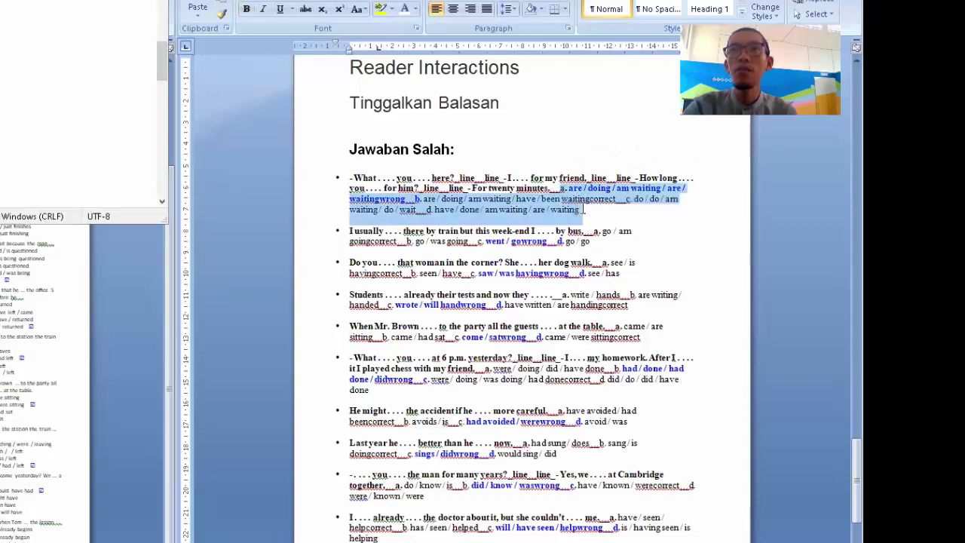
pyautogui.click(556, 189)
pyautogui.moveTo(558, 189); pyautogui.dragTo(349, 178)
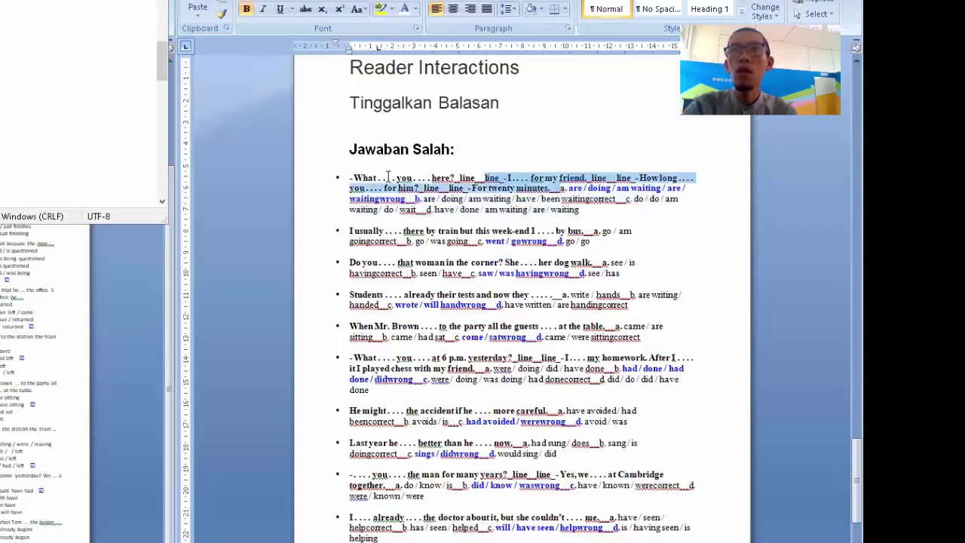
pyautogui.click(350, 178)
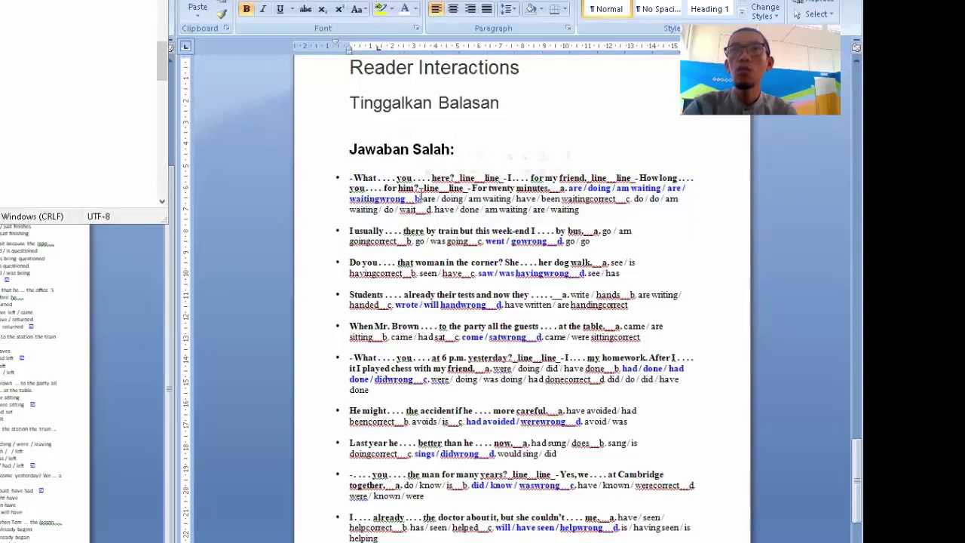
pyautogui.tripleClick(422, 198)
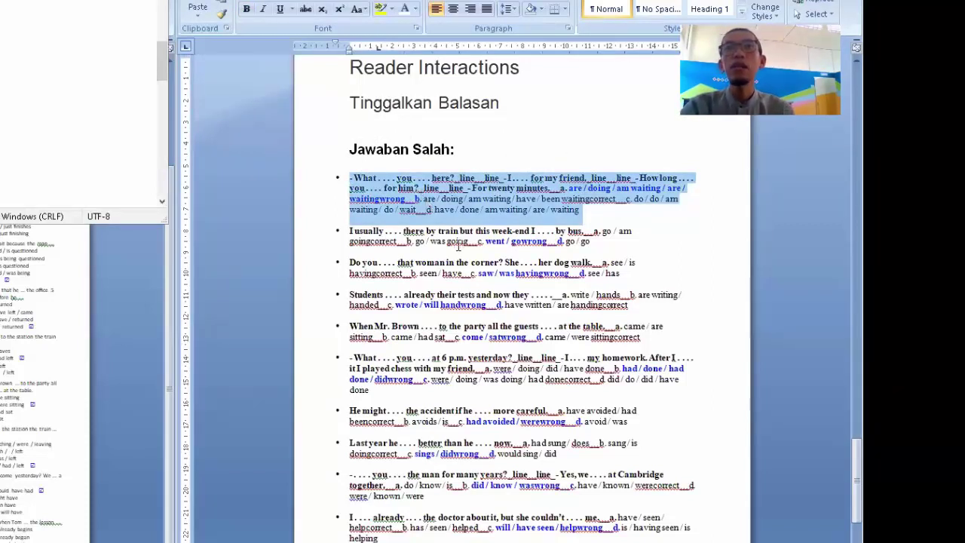
pyautogui.tripleClick(458, 244)
pyautogui.tripleClick(461, 268)
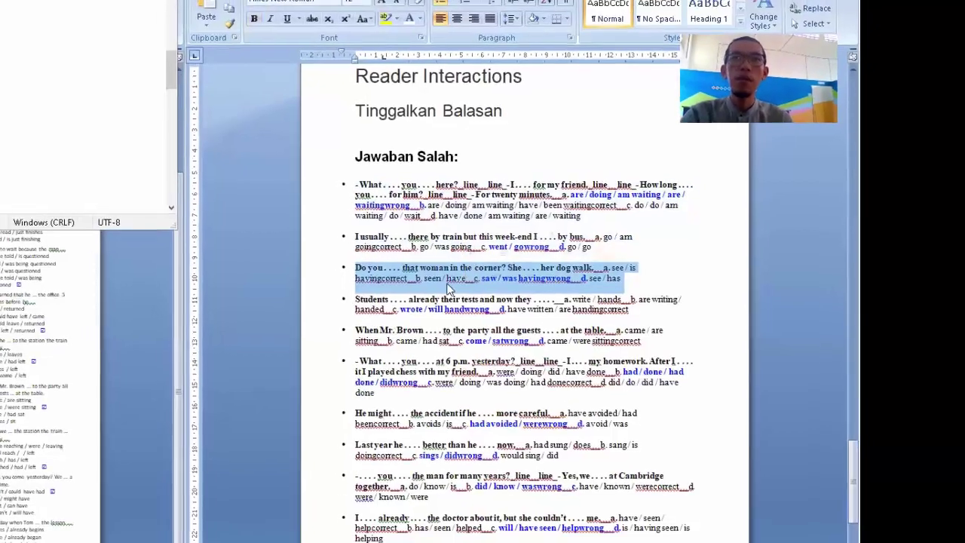
pyautogui.click(414, 310)
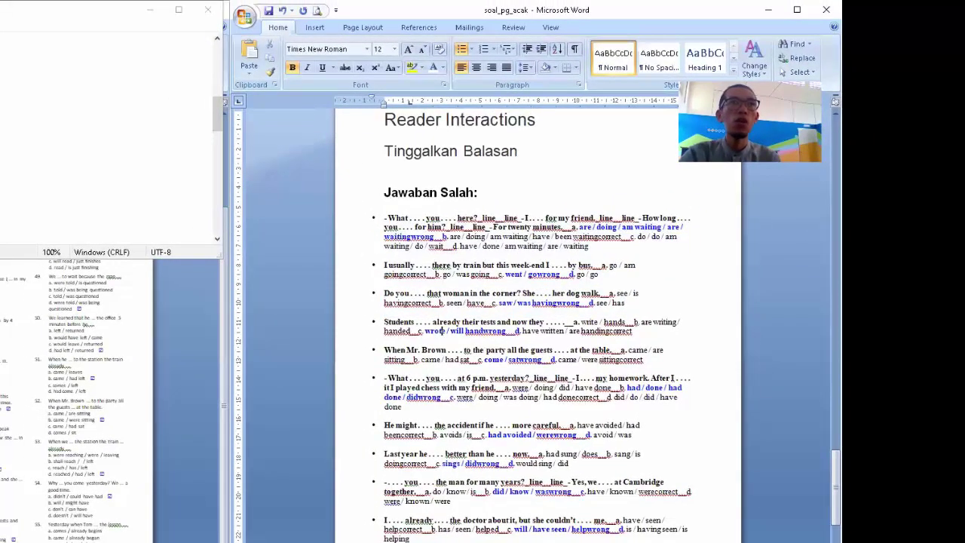
# Sort the whole document by paragraphs as text in ascending order, with no header row
pyautogui.hotkey('alt', 'Tab')
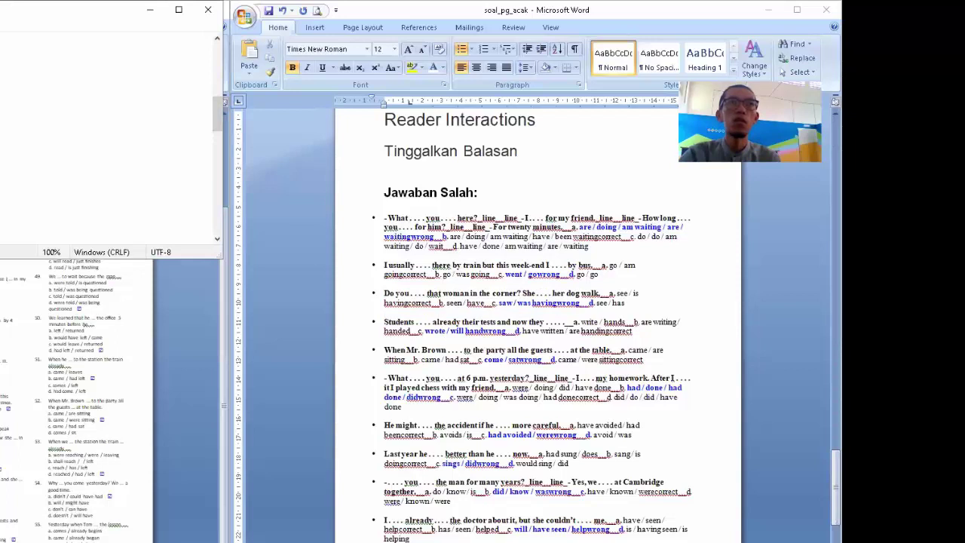
pyautogui.click(576, 291)
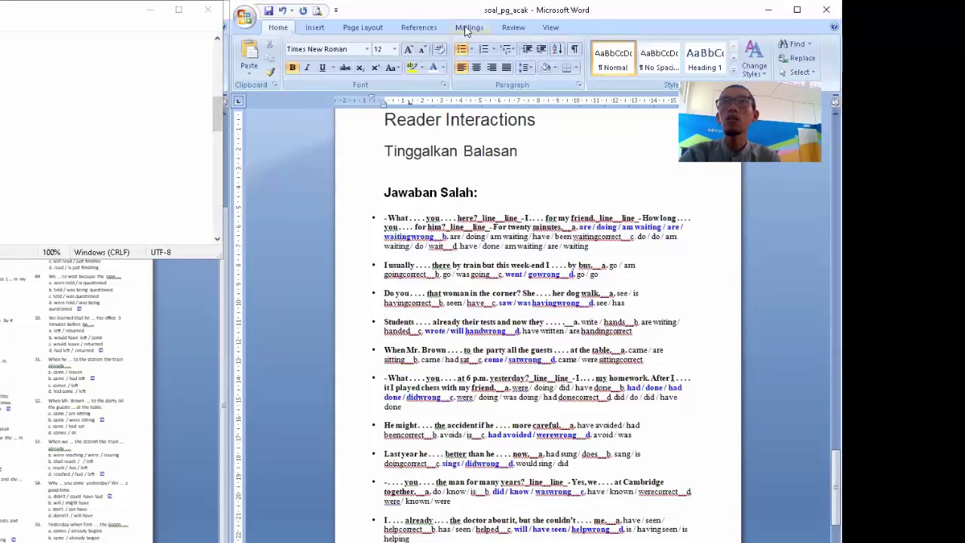
pyautogui.click(558, 57)
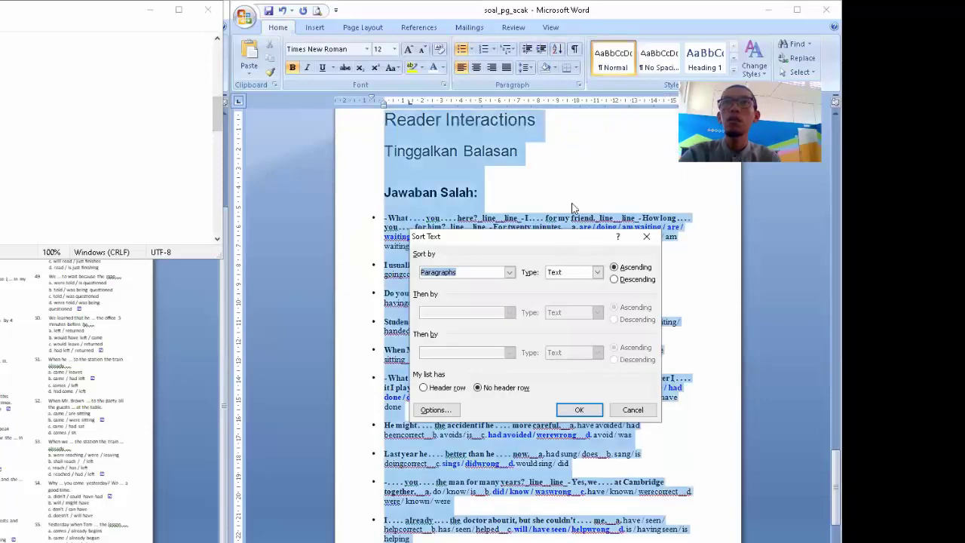
pyautogui.click(512, 273)
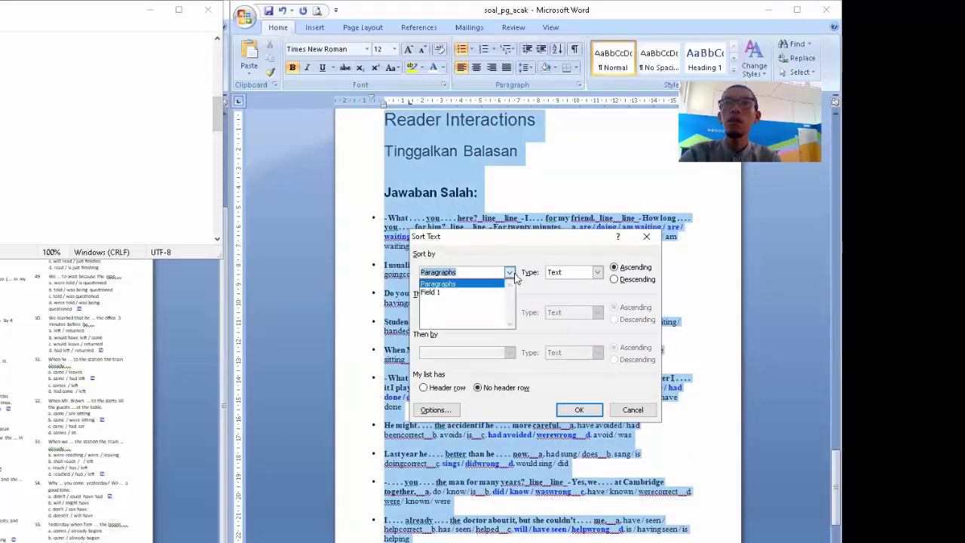
pyautogui.click(513, 273)
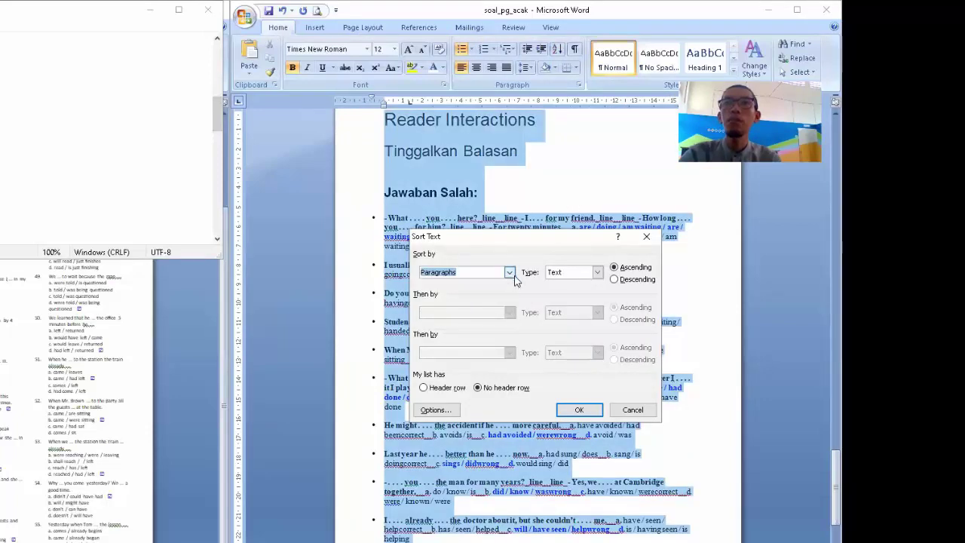
pyautogui.click(579, 410)
pyautogui.click(540, 350)
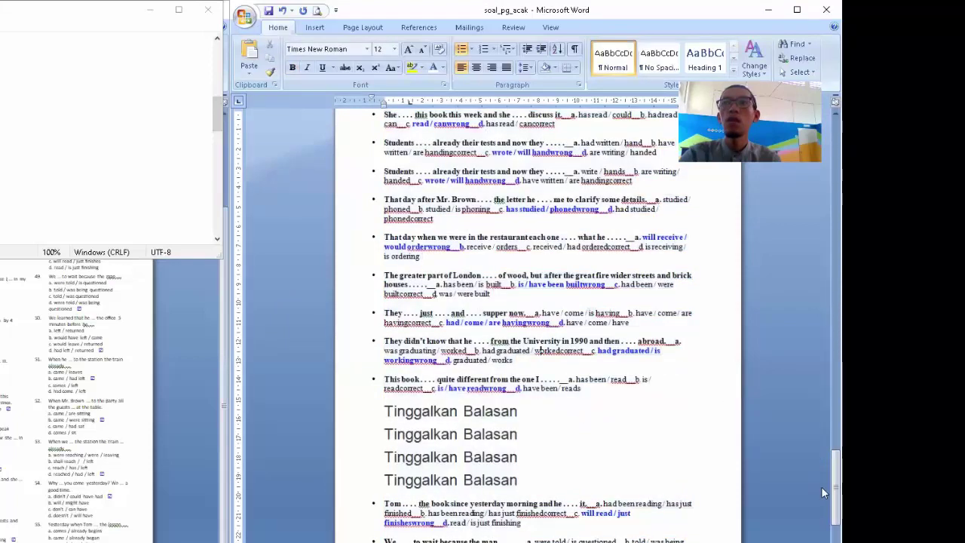
# Delete the three stray "Jawaban Salah:" headings between the "It's evening" and "Jimmy, Jane and Billy" questions
pyautogui.moveTo(822, 492); pyautogui.dragTo(820, 128)
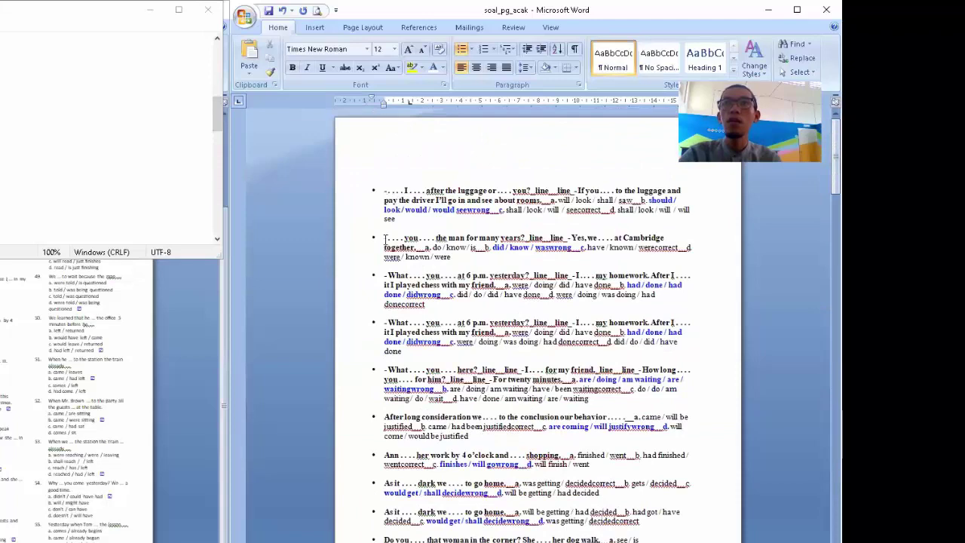
pyautogui.scroll(-15, 413, 408)
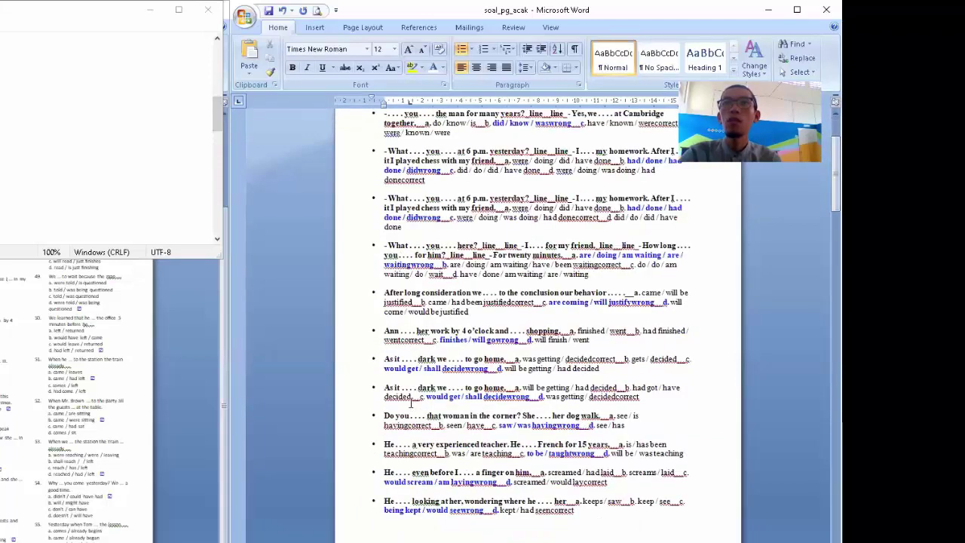
pyautogui.scroll(-20, 407, 399)
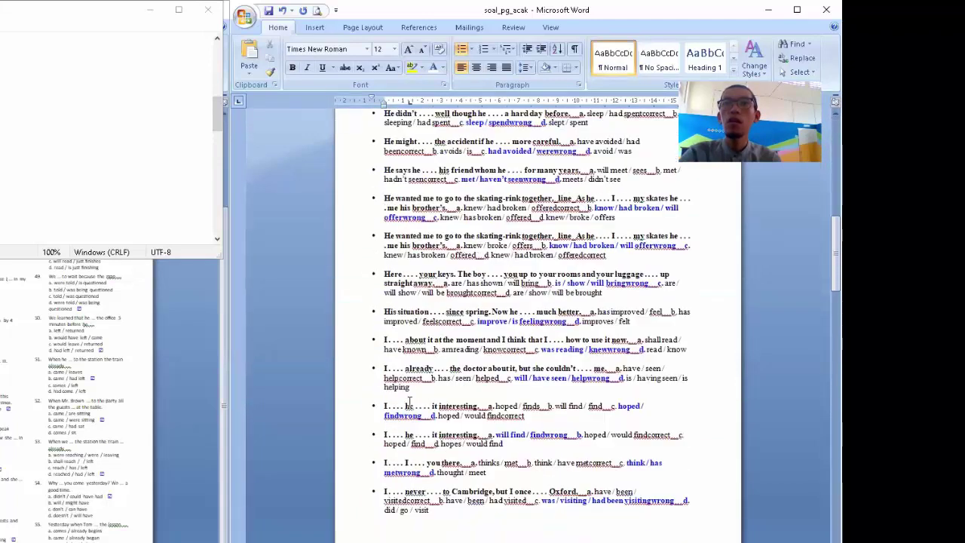
pyautogui.scroll(-5, 407, 399)
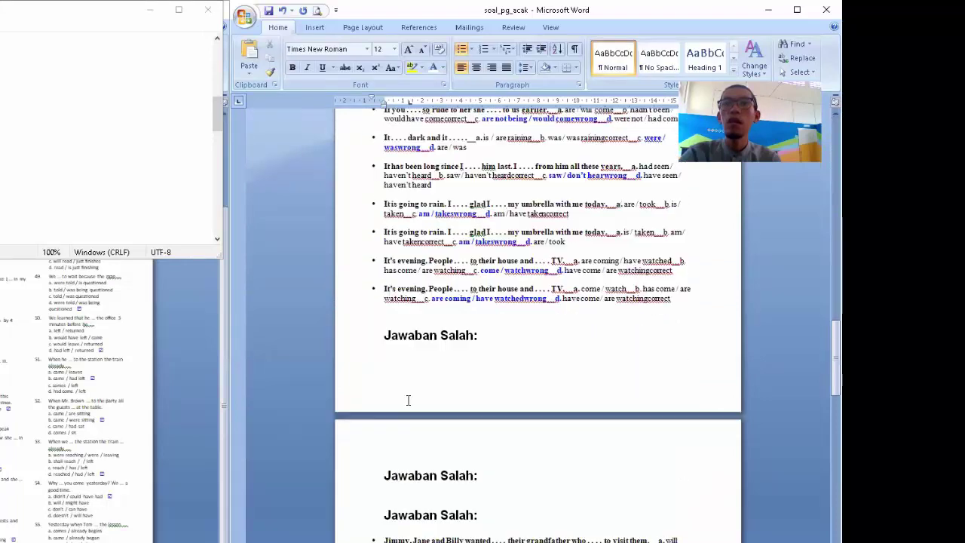
pyautogui.moveTo(341, 285); pyautogui.dragTo(360, 471)
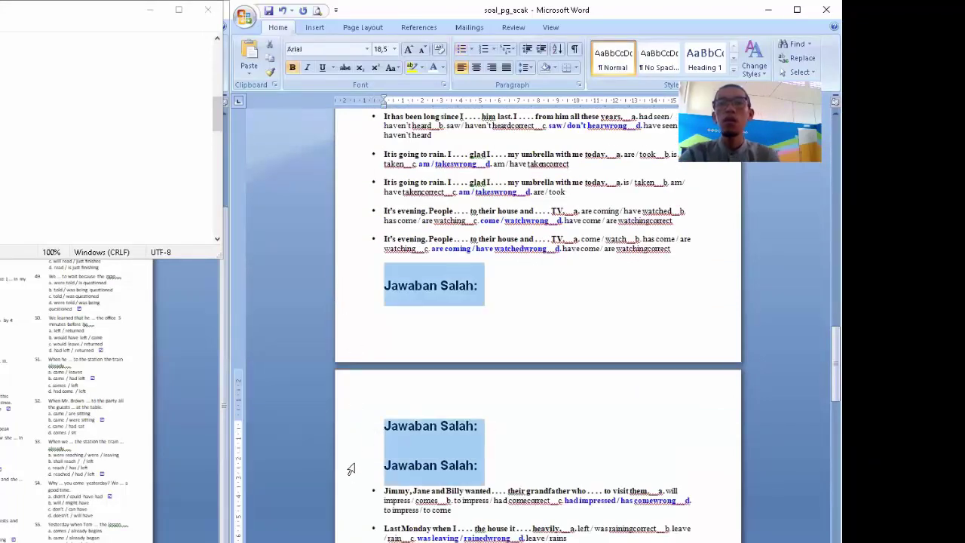
pyautogui.press('Delete')
# Delete the leftover "Reader Interactions" headings that follow the "Nobody knows what" question
pyautogui.scroll(-6, 363, 452)
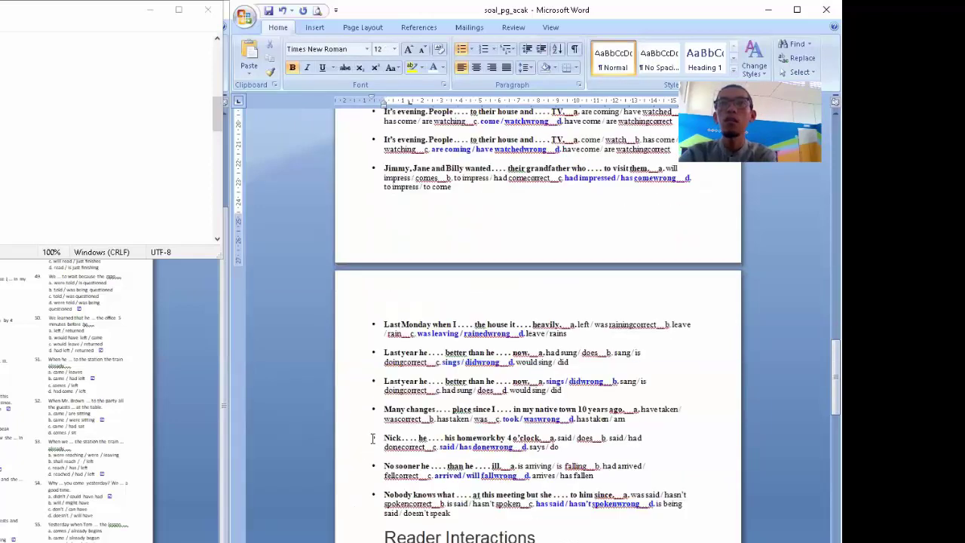
pyautogui.click(354, 392)
pyautogui.moveTo(354, 419); pyautogui.dragTo(354, 491)
pyautogui.press('Delete')
# Delete the four "Tinggalkan Balasan" headings between the "This book" and "Tom" questions
pyautogui.scroll(-5, 382, 440)
pyautogui.scroll(-5, 383, 439)
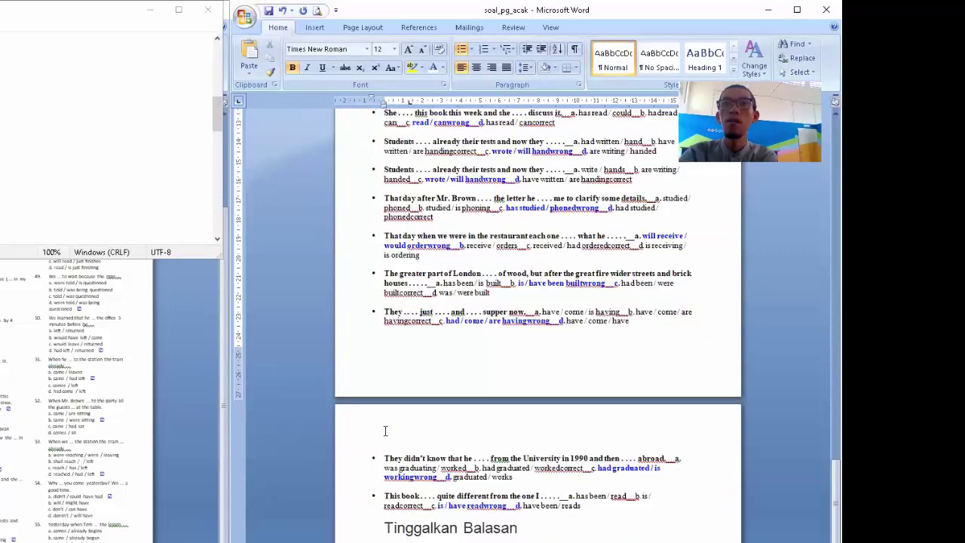
pyautogui.moveTo(345, 406); pyautogui.dragTo(348, 475)
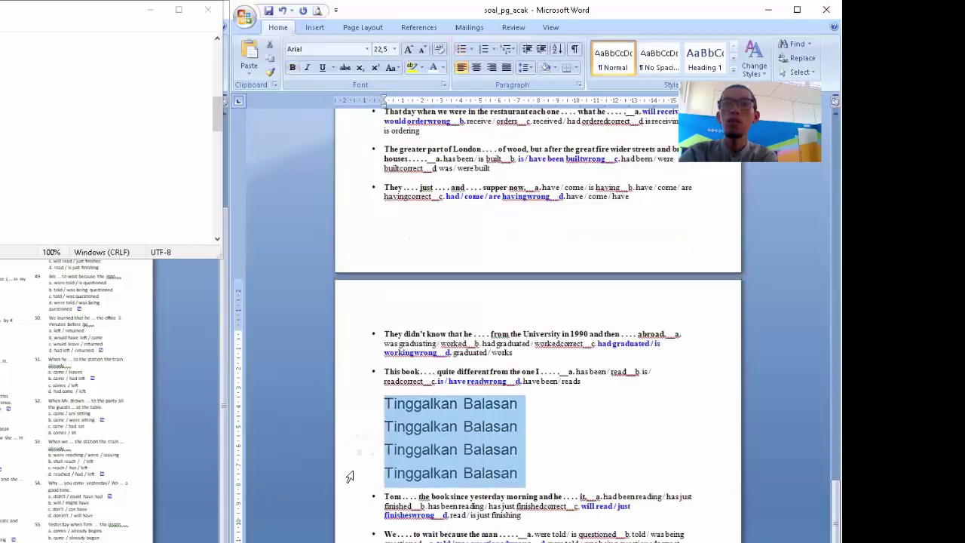
pyautogui.press('Delete')
# Check the remaining sorted questions for leftover headings and copy the entire document text
pyautogui.scroll(-5, 460, 411)
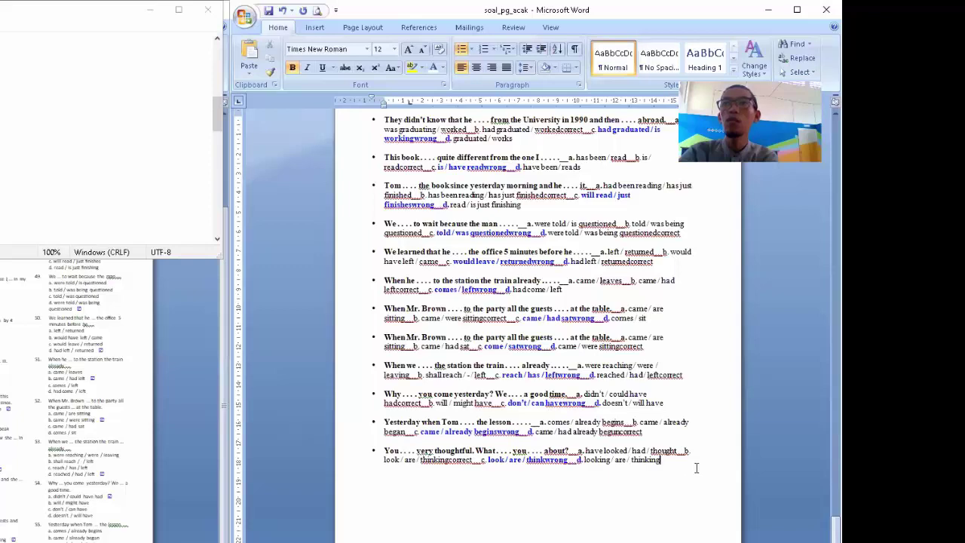
pyautogui.scroll(10, 498, 339)
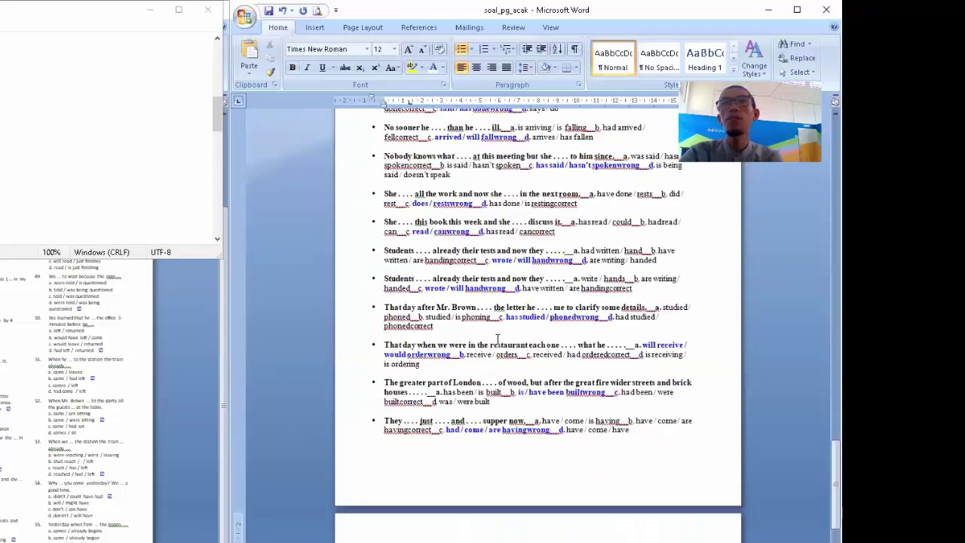
pyautogui.click(106, 136)
pyautogui.scroll(-3, 106, 136)
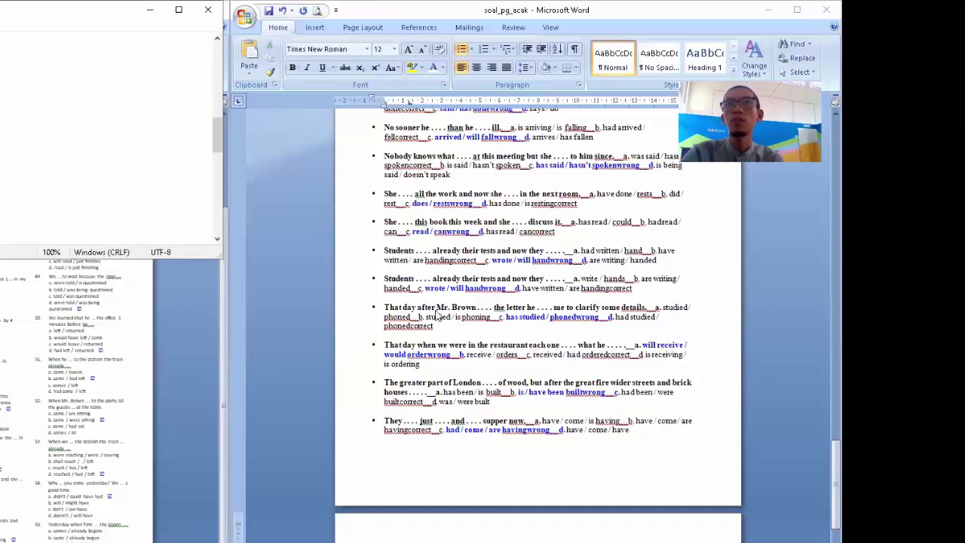
pyautogui.click(527, 307)
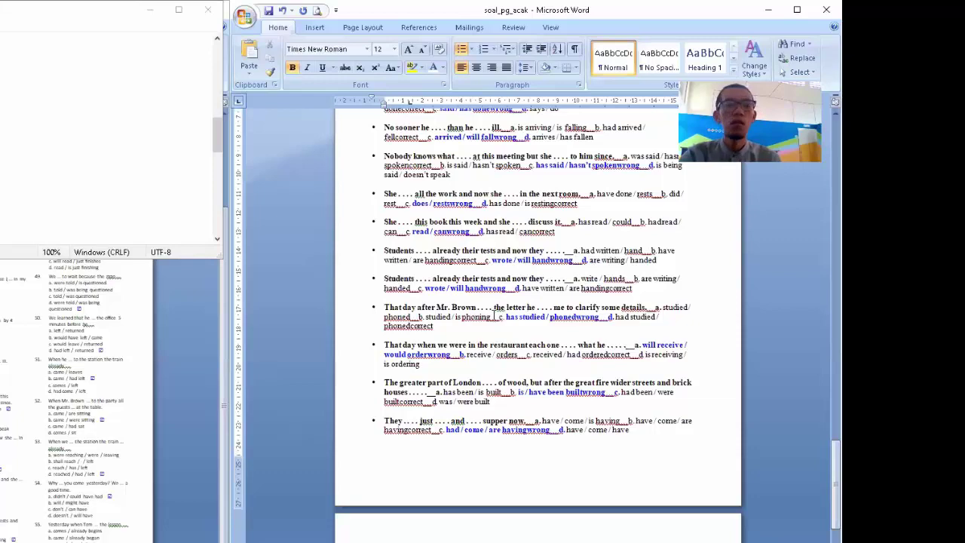
pyautogui.hotkey('ctrl', 'a')
pyautogui.rightClick(463, 278)
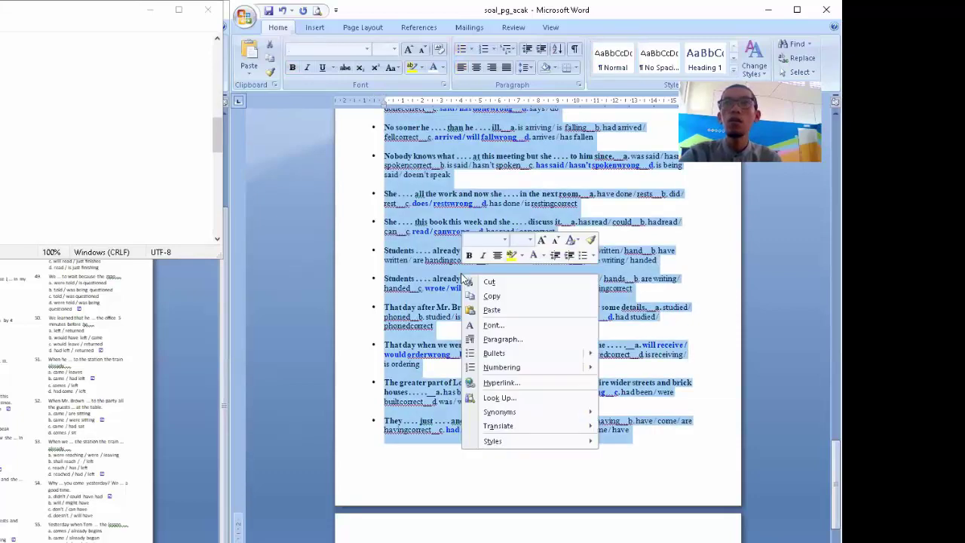
pyautogui.click(494, 296)
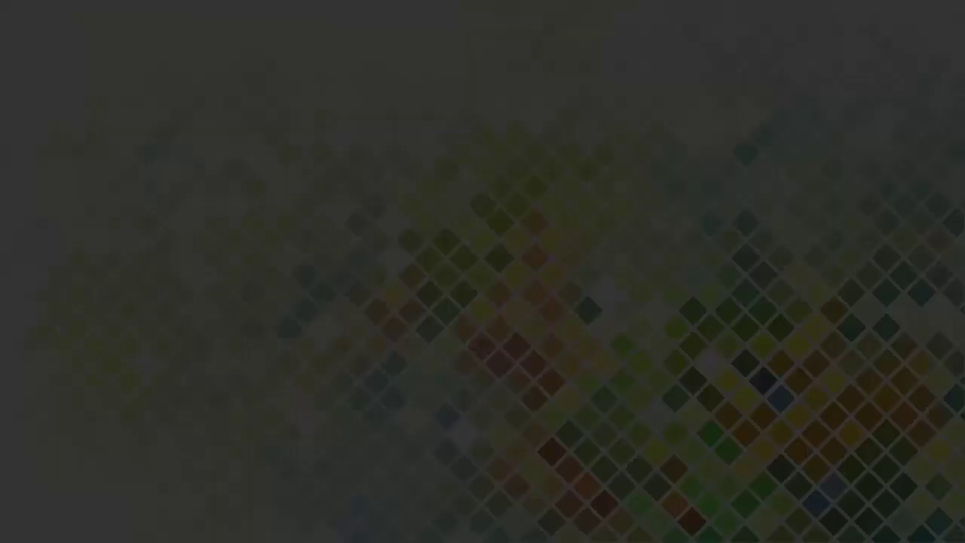